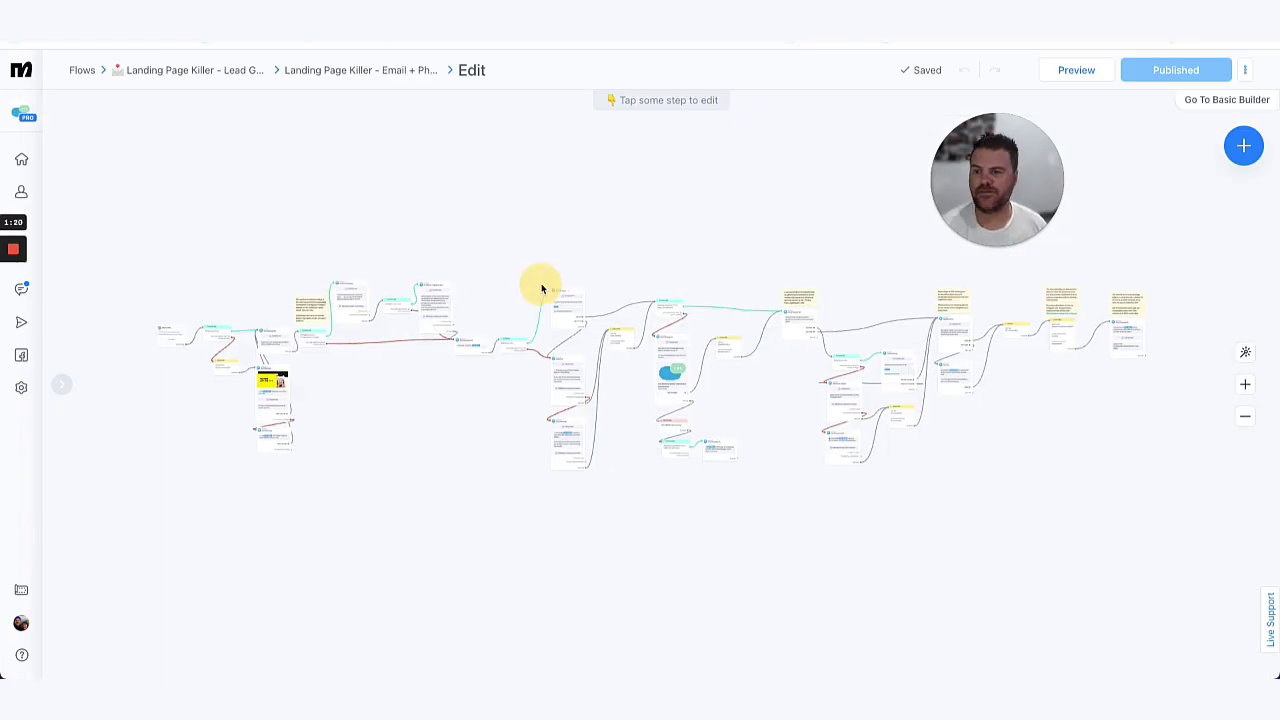
- Examine the start of the flow, from the Source condition and Lead Gen action to the first offer message
drag(520, 289, 575, 238)
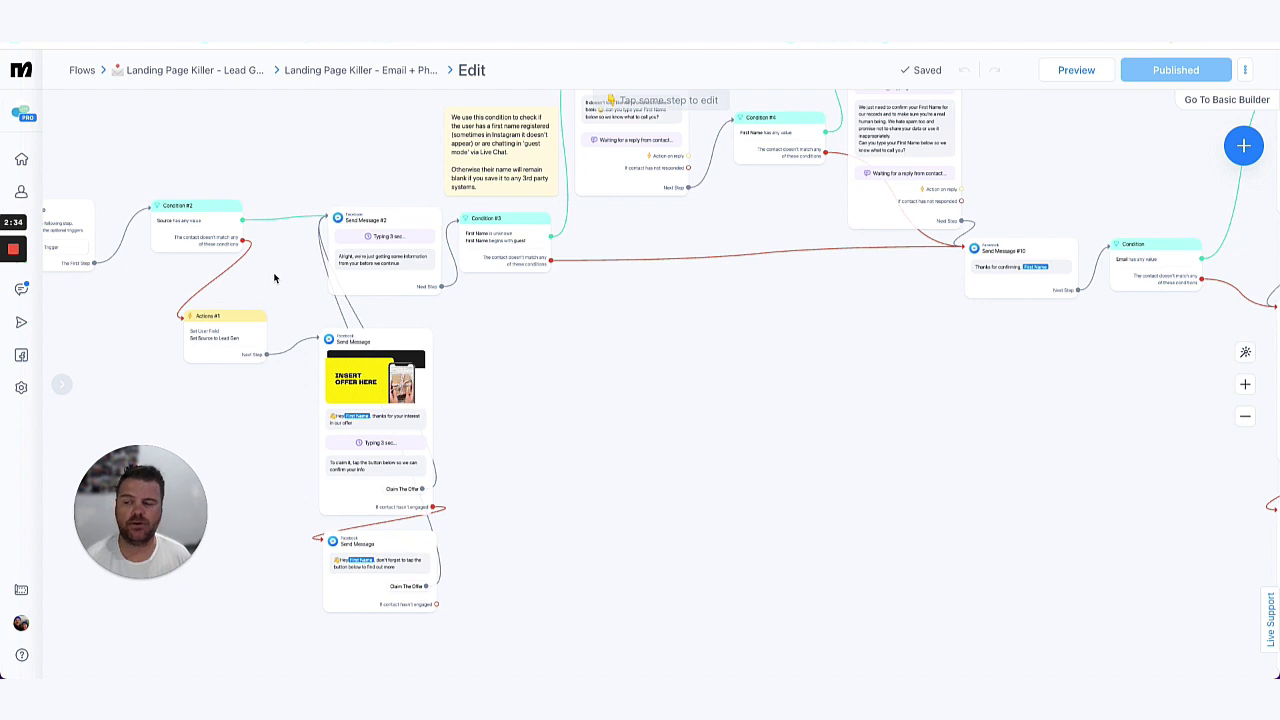
scroll(217, 238, up, 3)
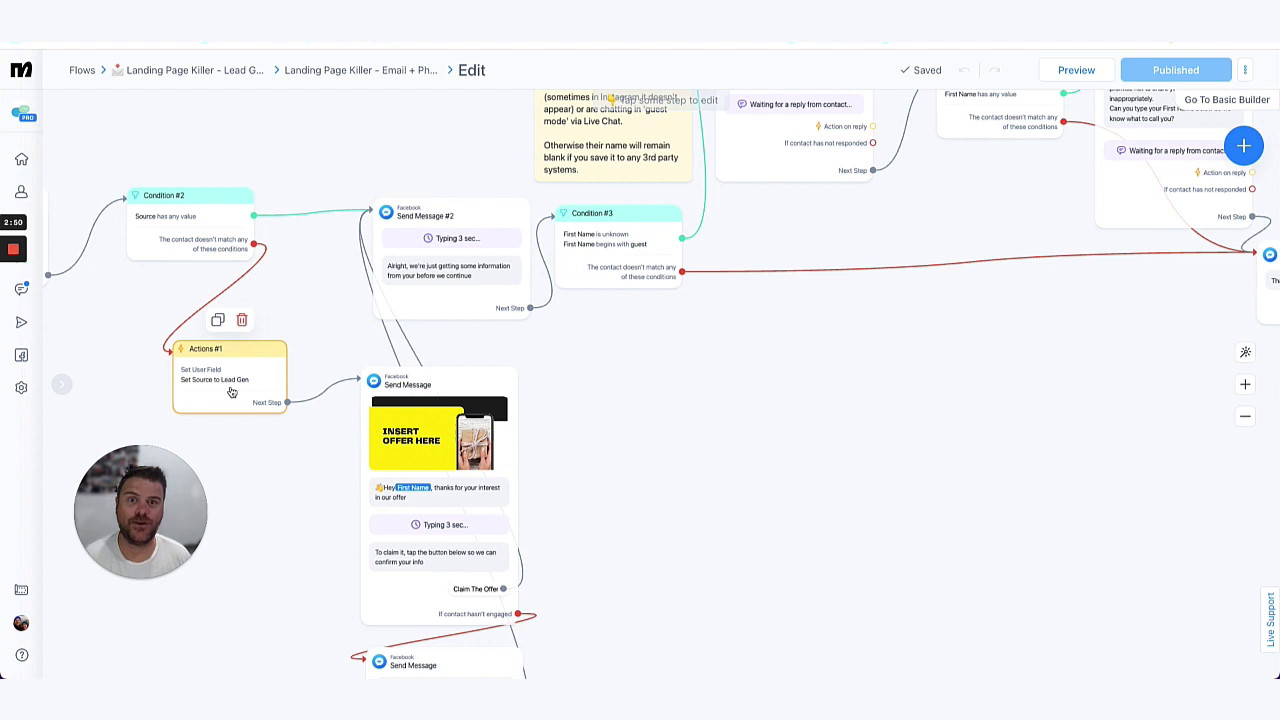
drag(330, 486, 340, 437)
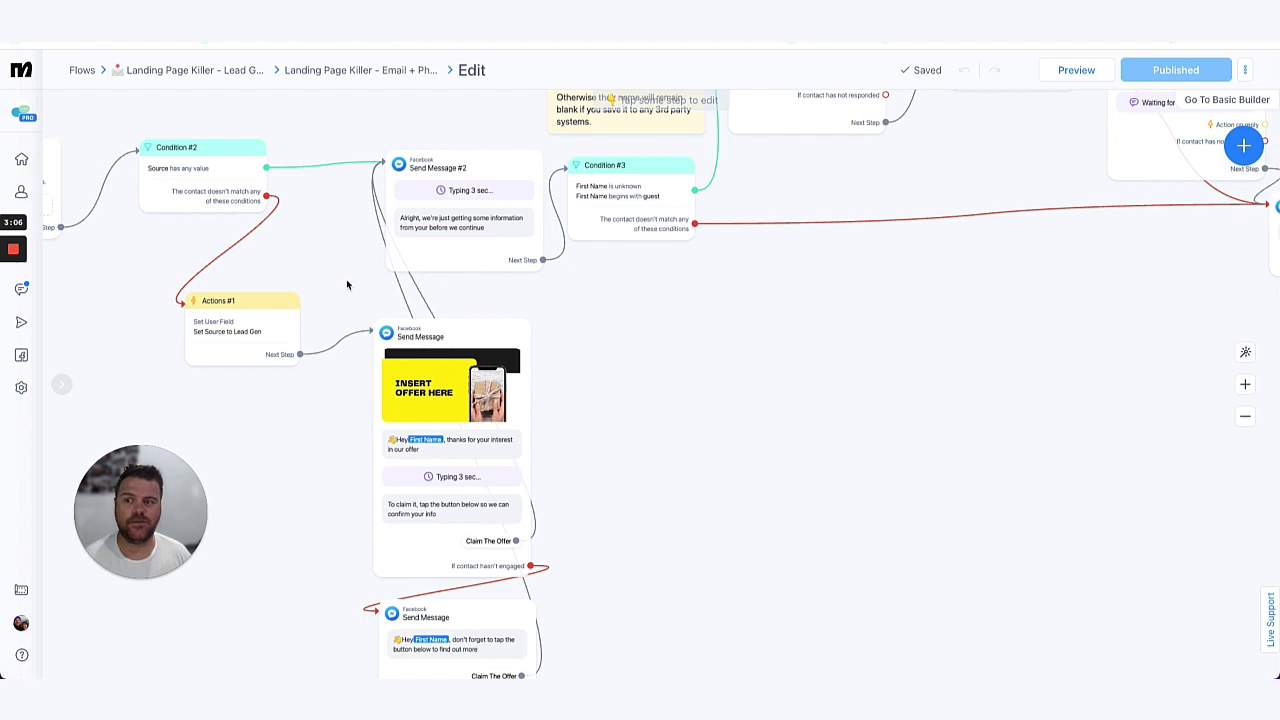
mouse_move(442, 403)
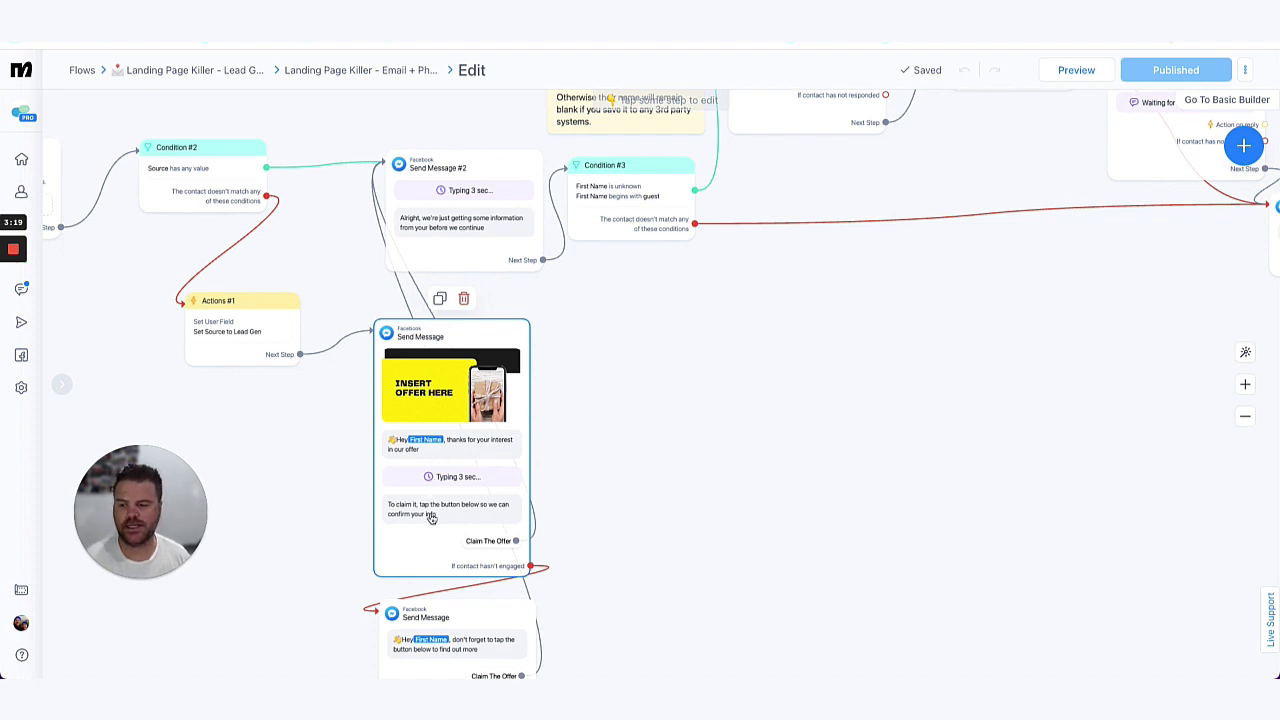
drag(598, 516, 598, 509)
mouse_move(423, 509)
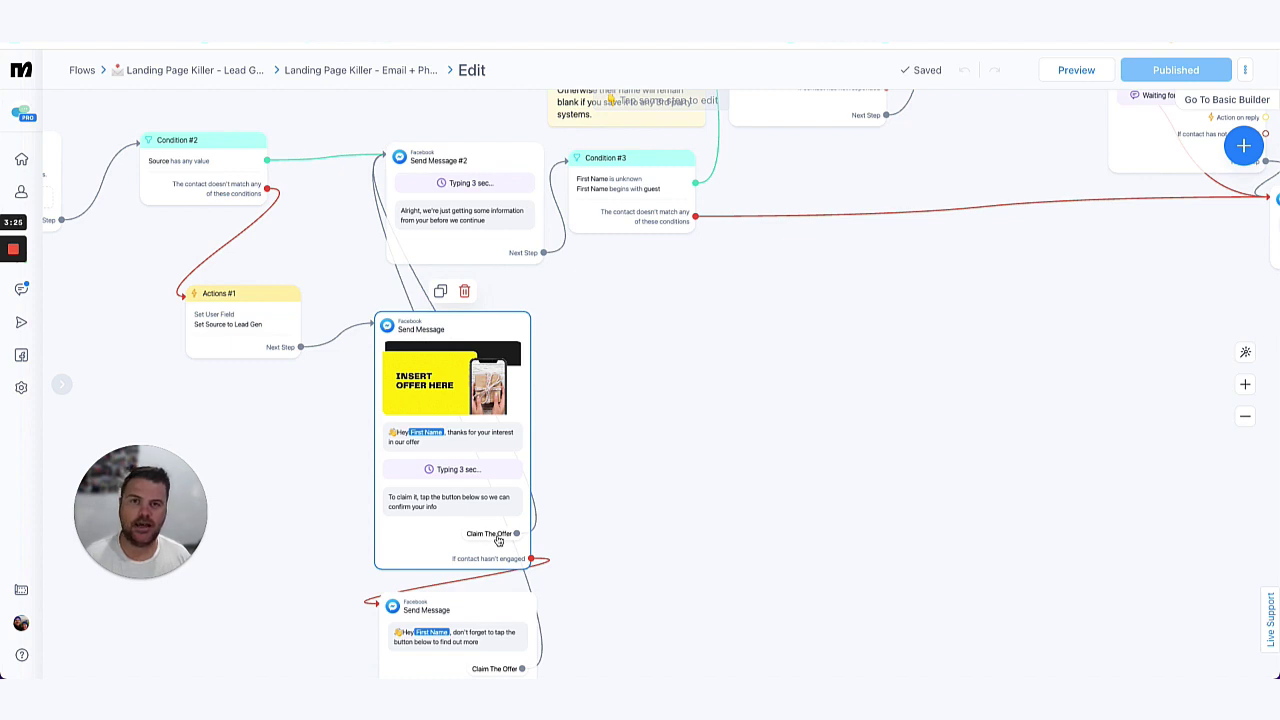
- Open the offer message and review the follow-up and retry settings of its Claim The Offer quick reply
click(443, 537)
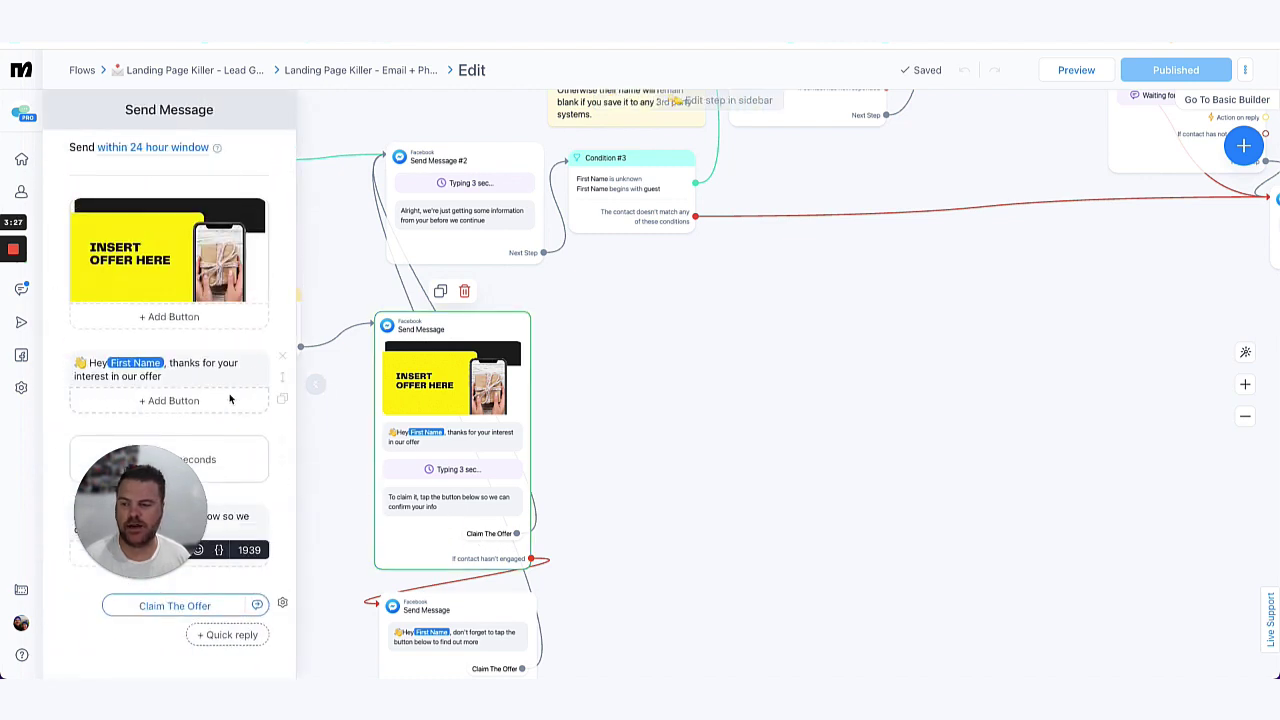
scroll(250, 460, down, 1)
click(283, 583)
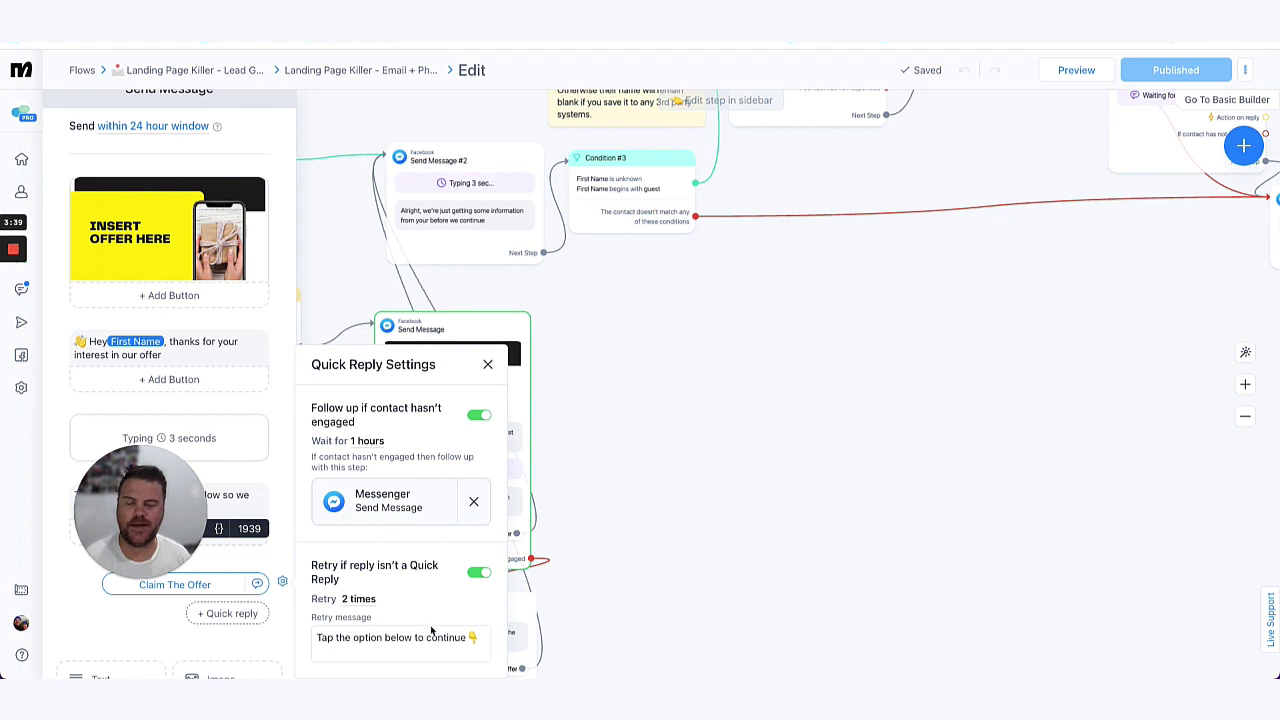
click(663, 500)
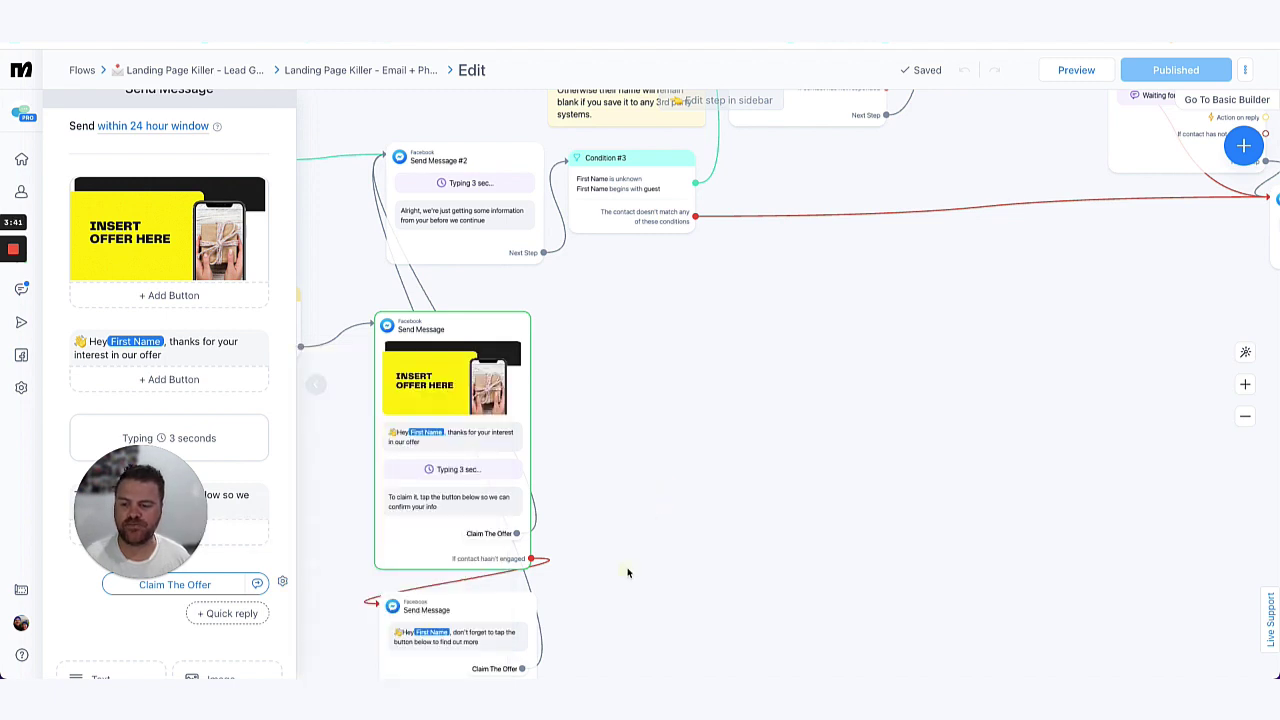
drag(628, 571, 618, 547)
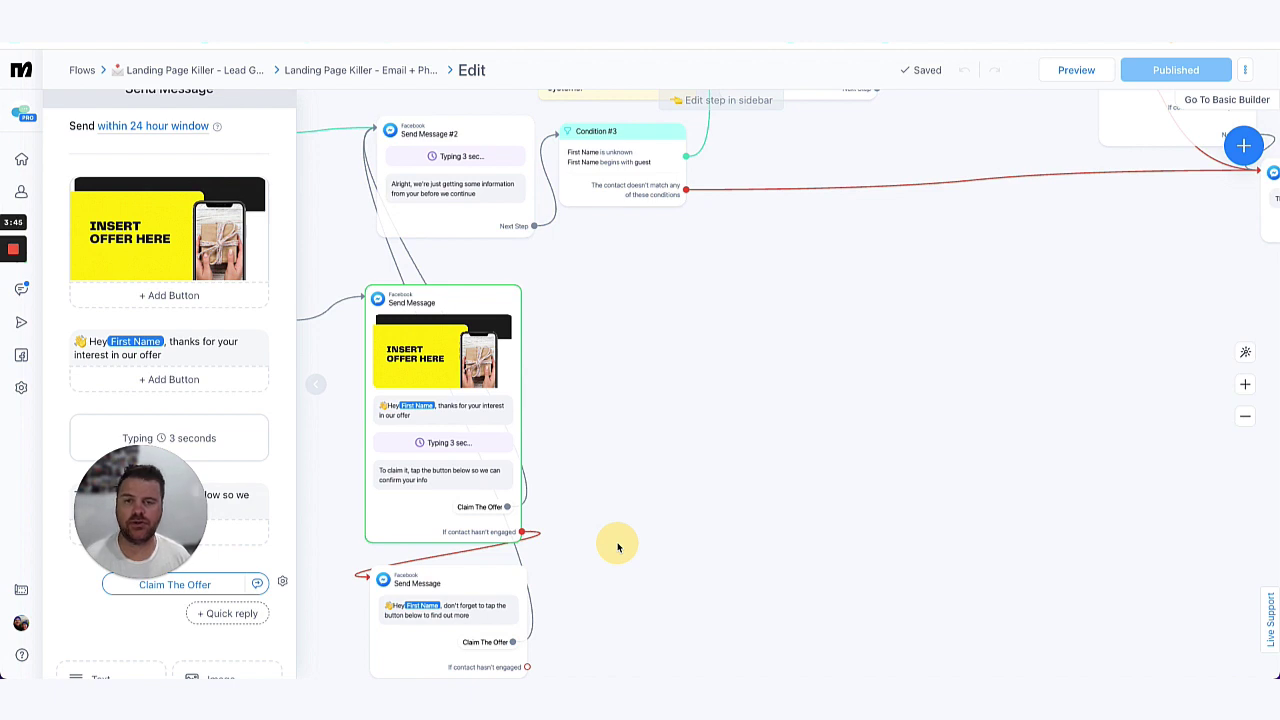
click(426, 526)
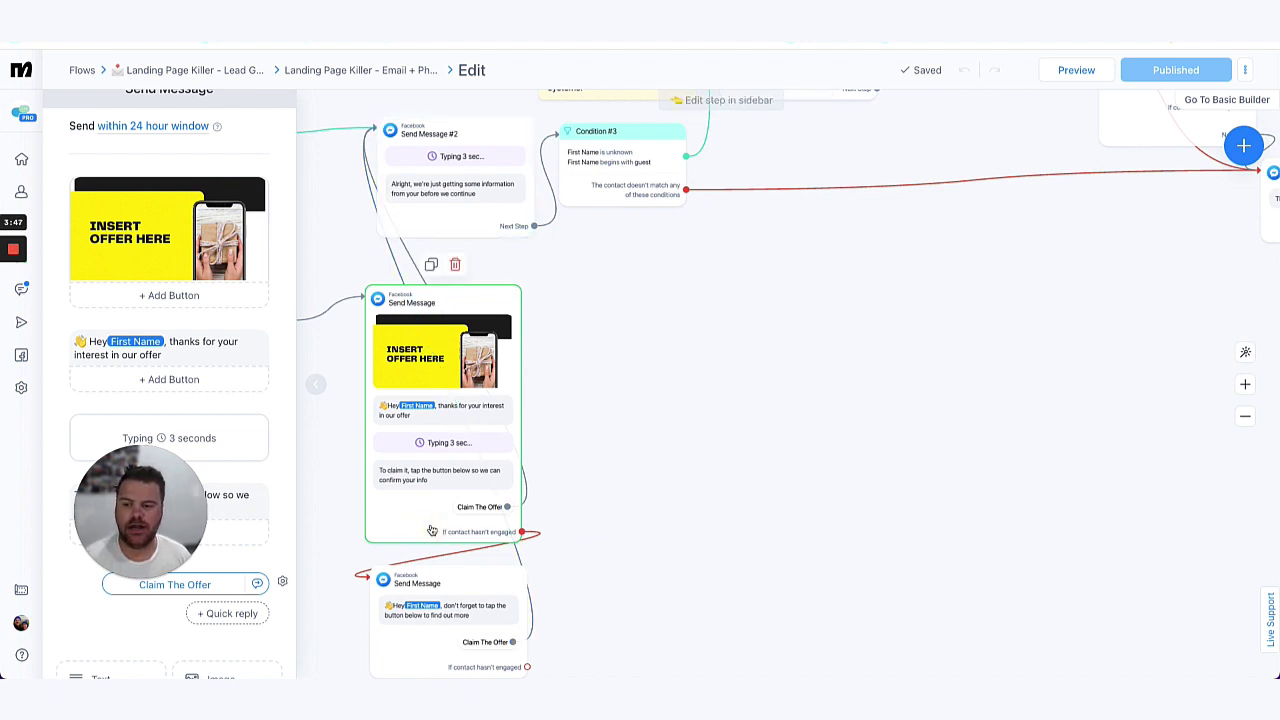
click(258, 583)
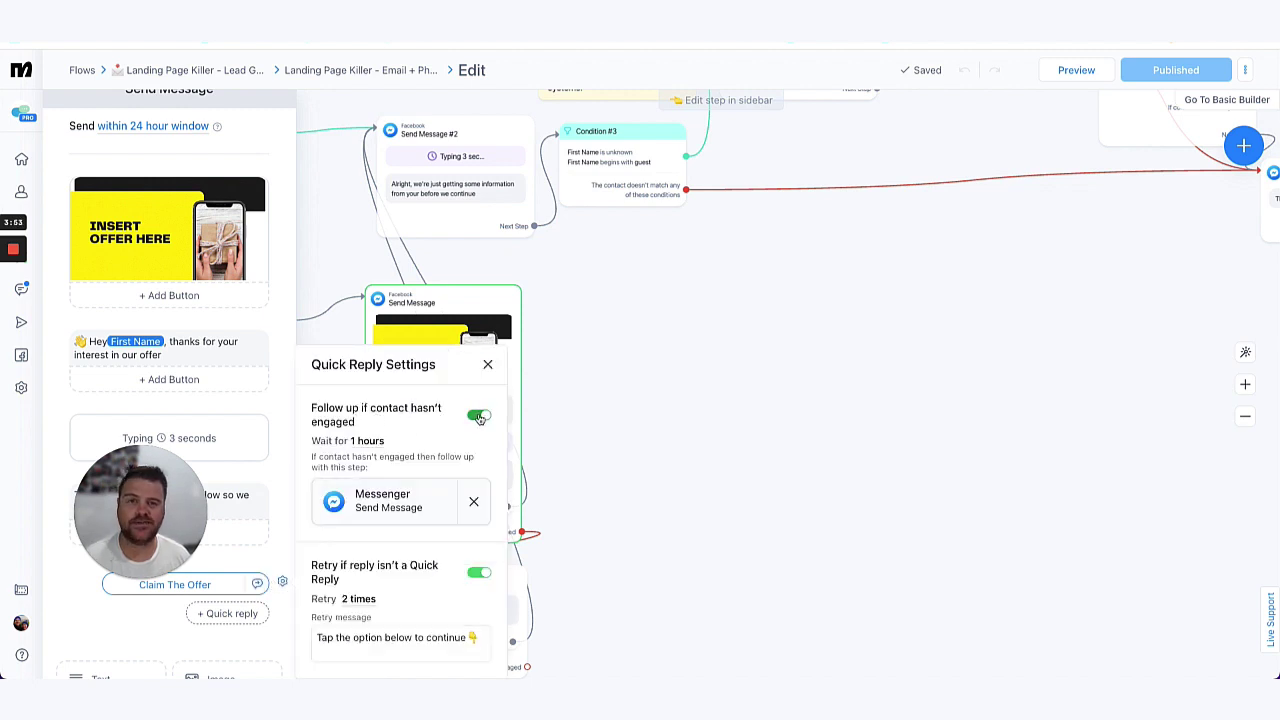
click(574, 450)
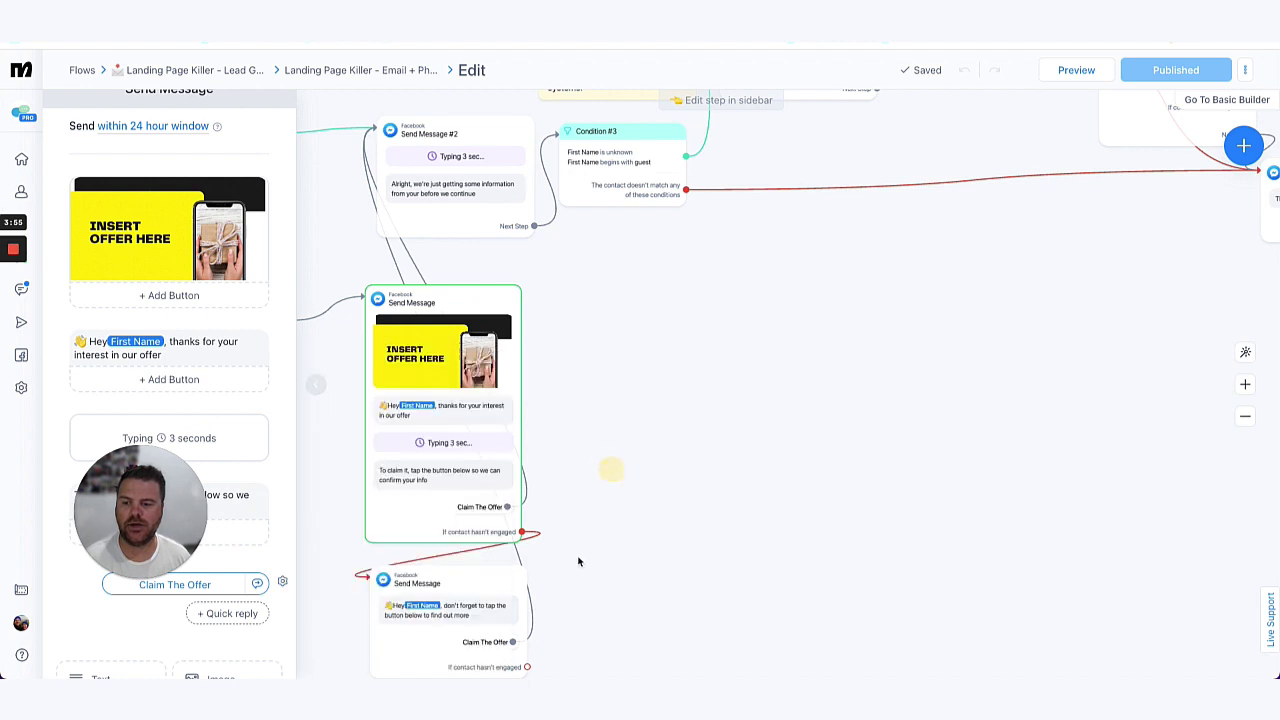
- Review the offer reminder message, Send Message #2 and the Condition #3 check for a missing first name
drag(593, 500, 623, 412)
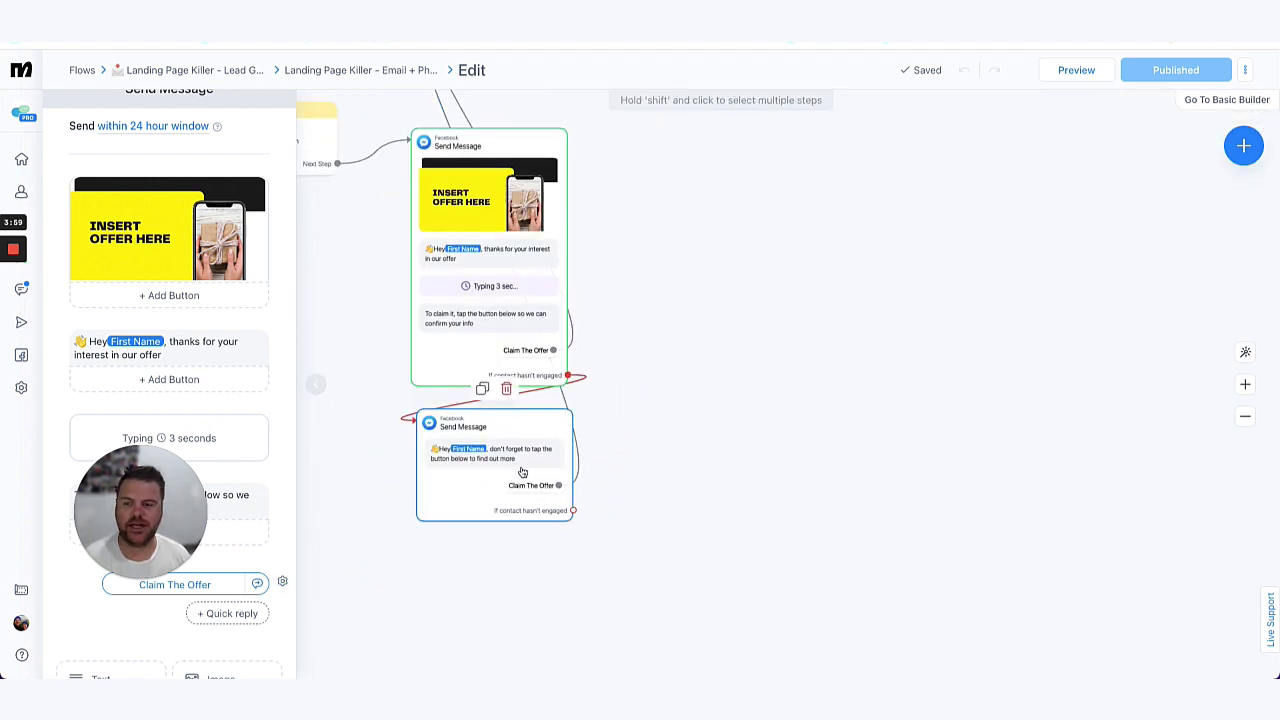
scroll(640, 303, up, 5)
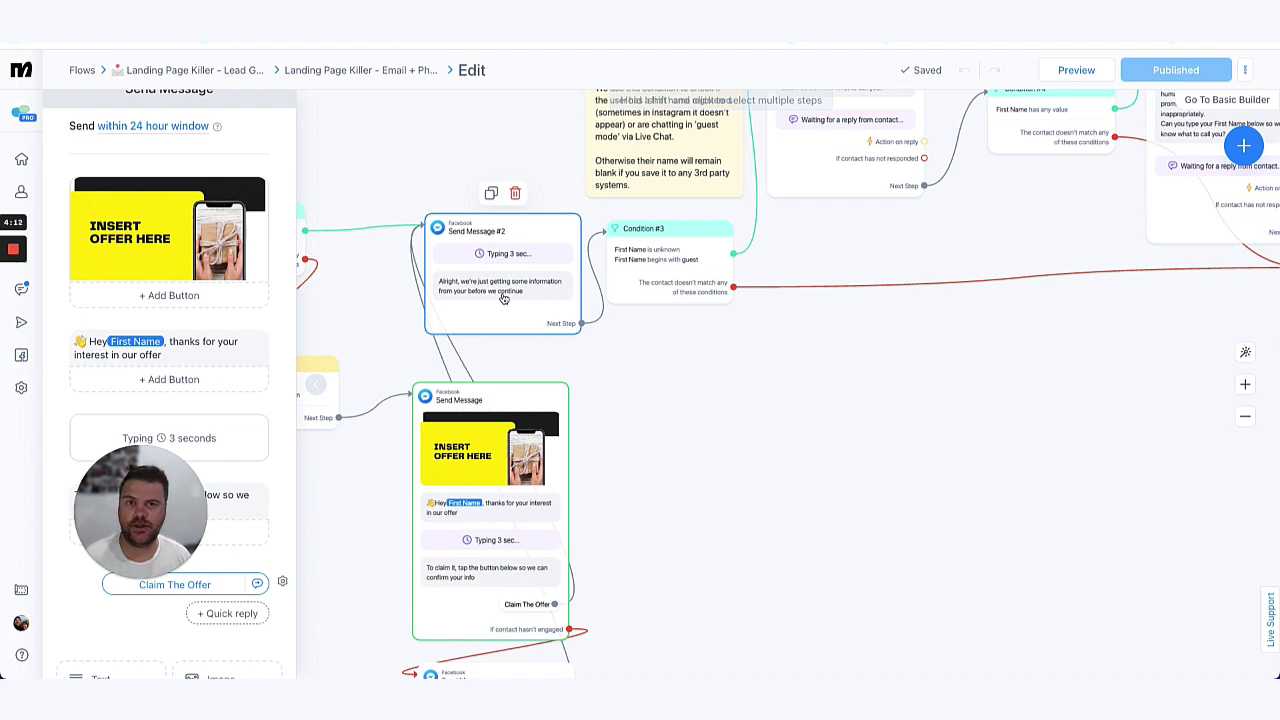
drag(812, 249, 702, 320)
scroll(702, 320, down, 3)
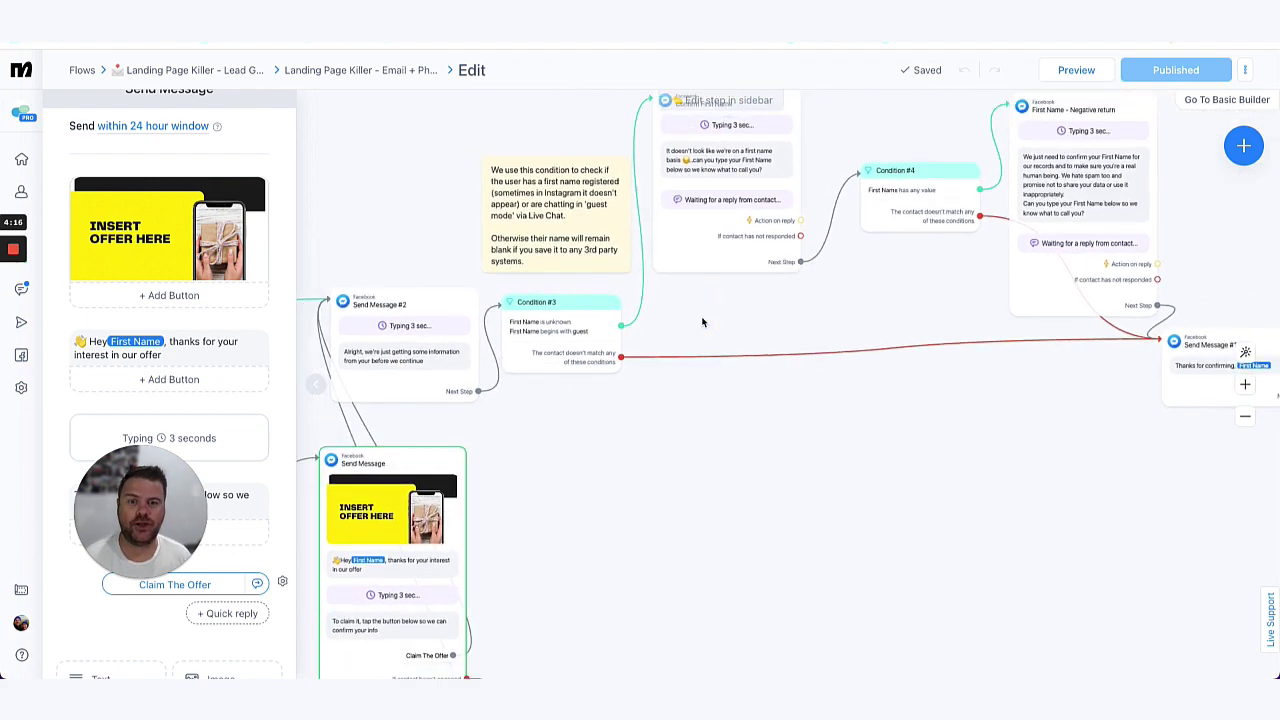
mouse_move(548, 330)
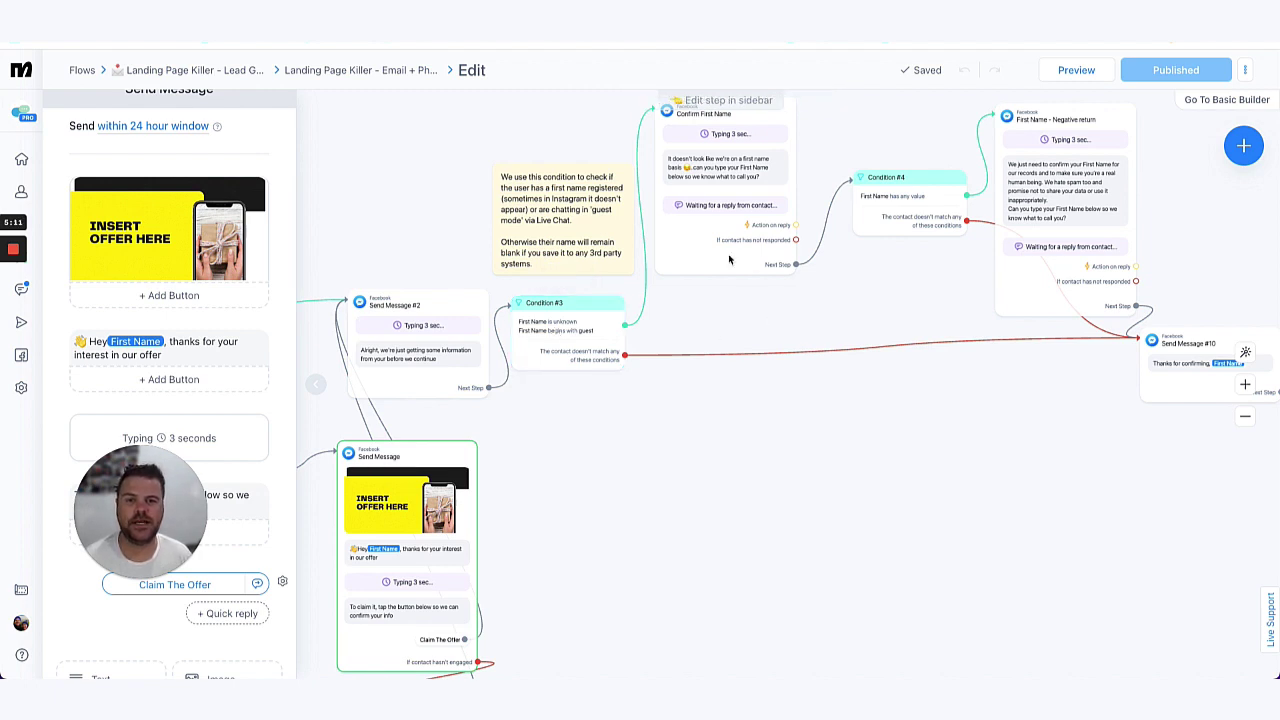
- Follow the flow from the first-name confirmation through the email condition to the Confirm Email, Add Email and Email Reminder messages
drag(929, 286, 732, 257)
drag(900, 337, 744, 337)
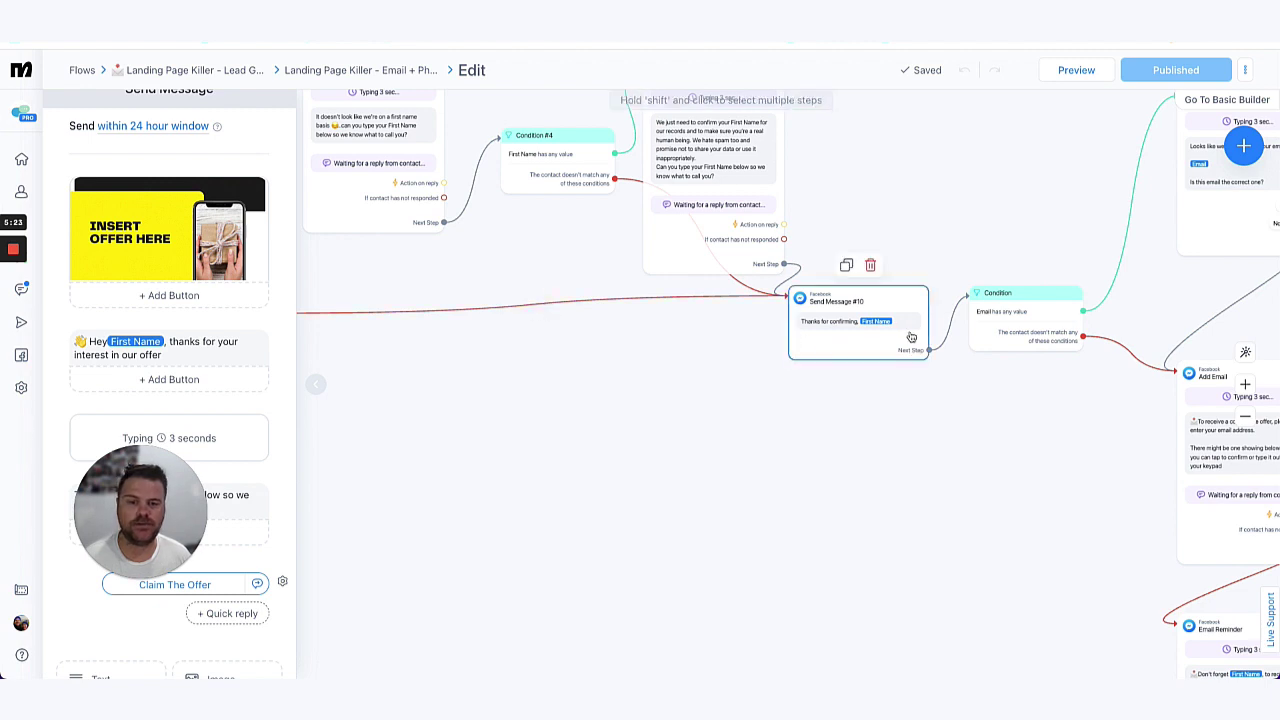
drag(1083, 243, 760, 243)
drag(831, 283, 724, 284)
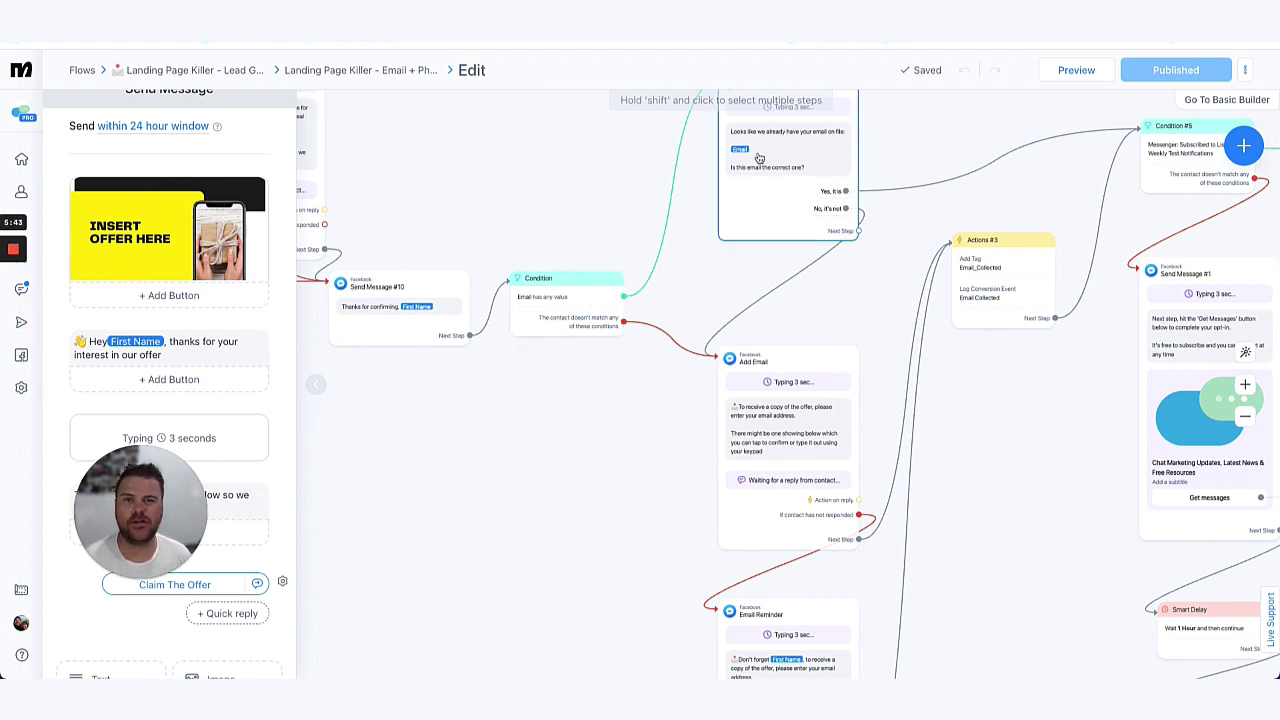
drag(868, 306, 851, 249)
drag(651, 434, 626, 294)
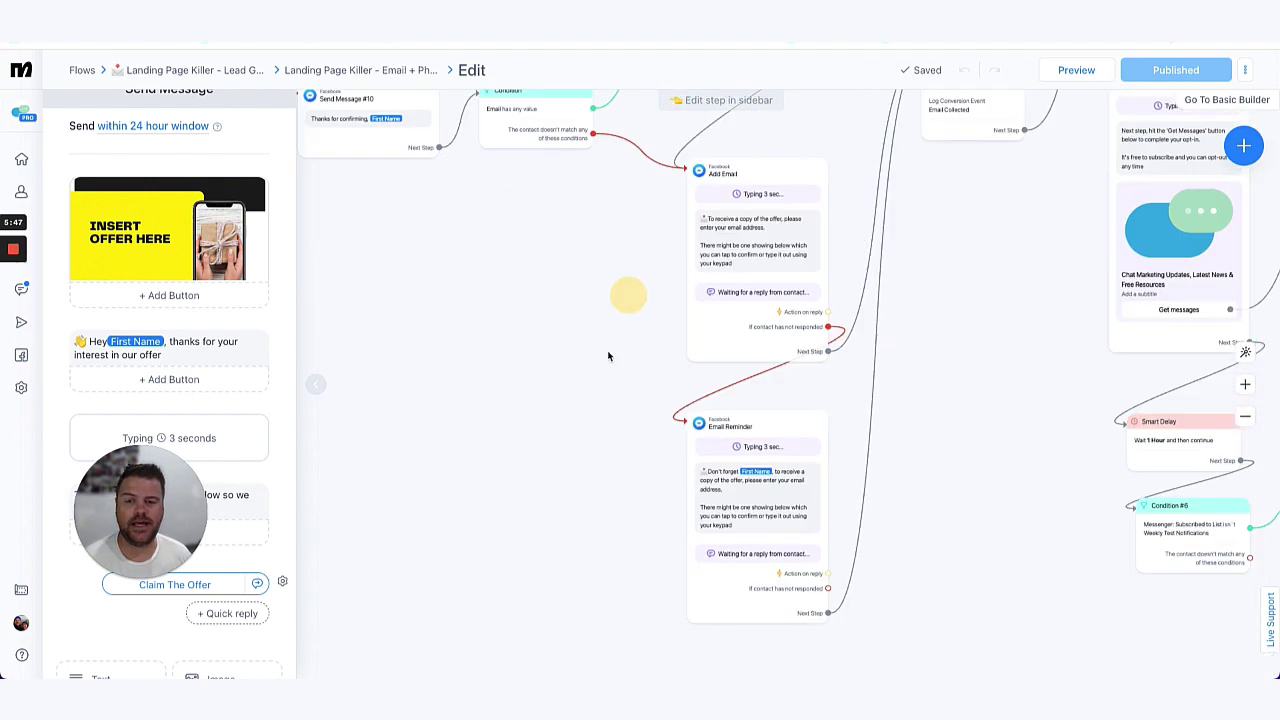
drag(608, 355, 612, 317)
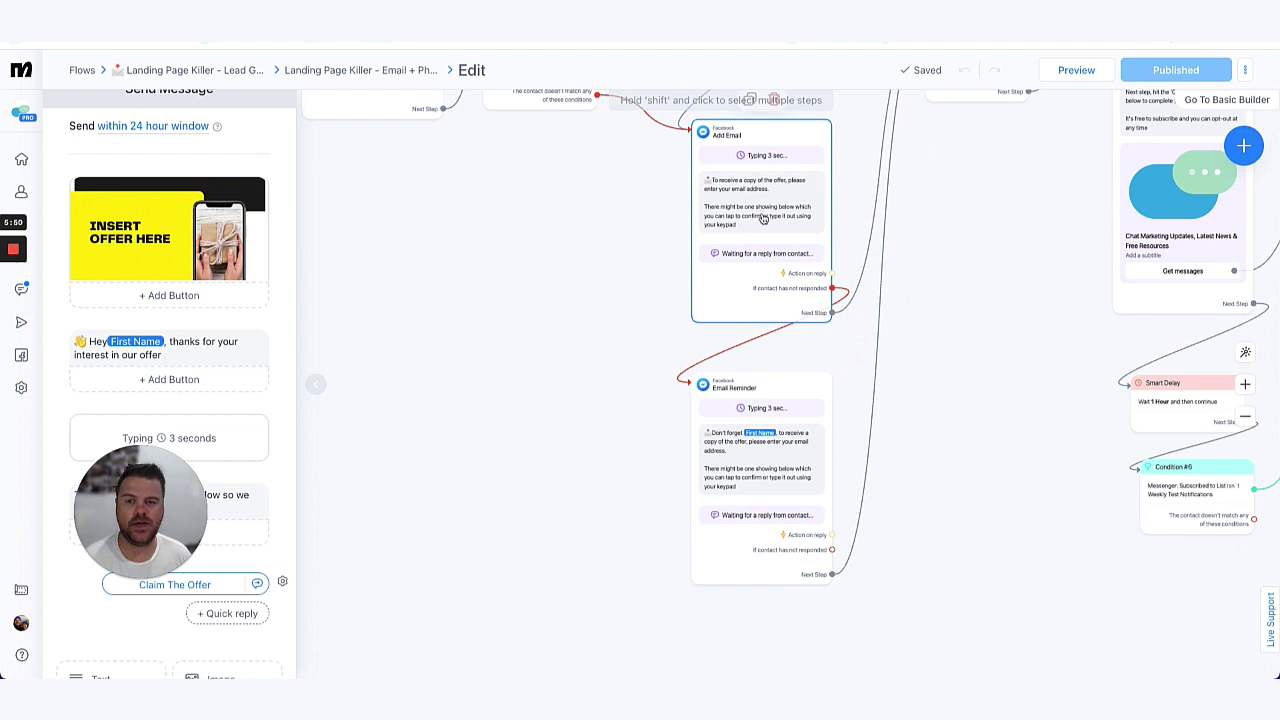
- Open the Add Email message and review its user input settings for reply type, email opt-in, expiry and retry message
click(763, 218)
click(170, 305)
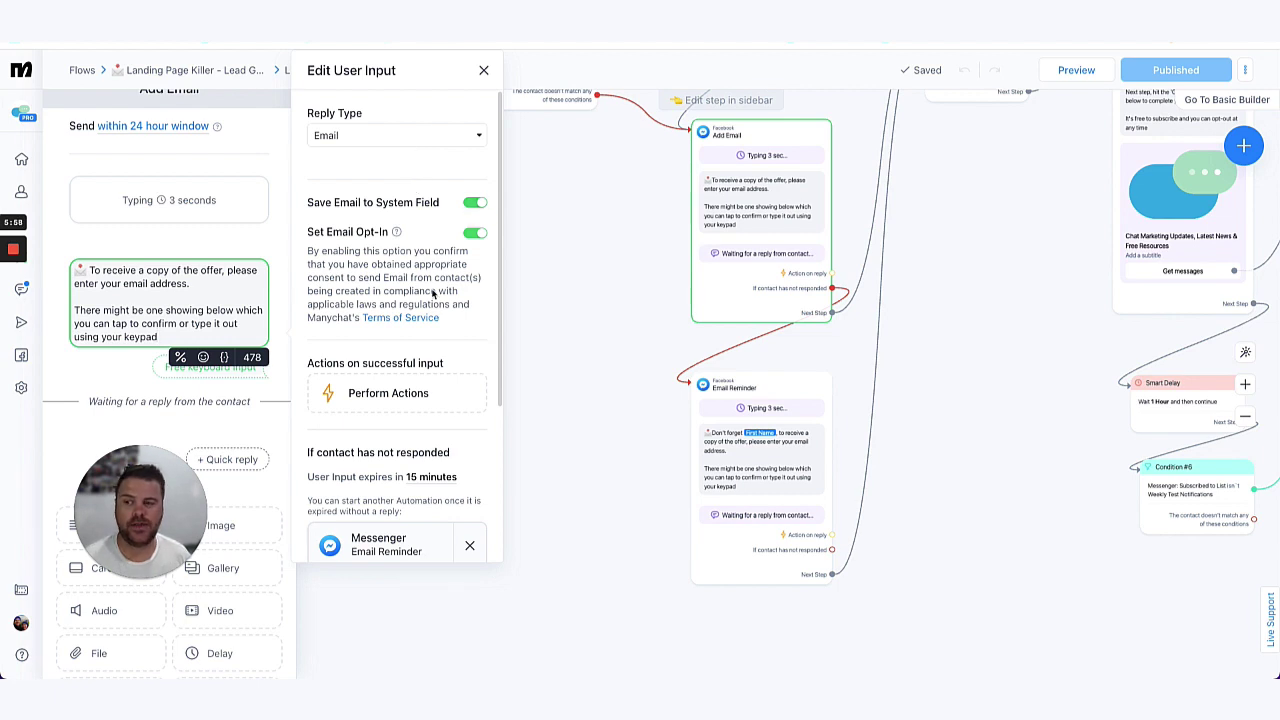
scroll(432, 290, down, 3)
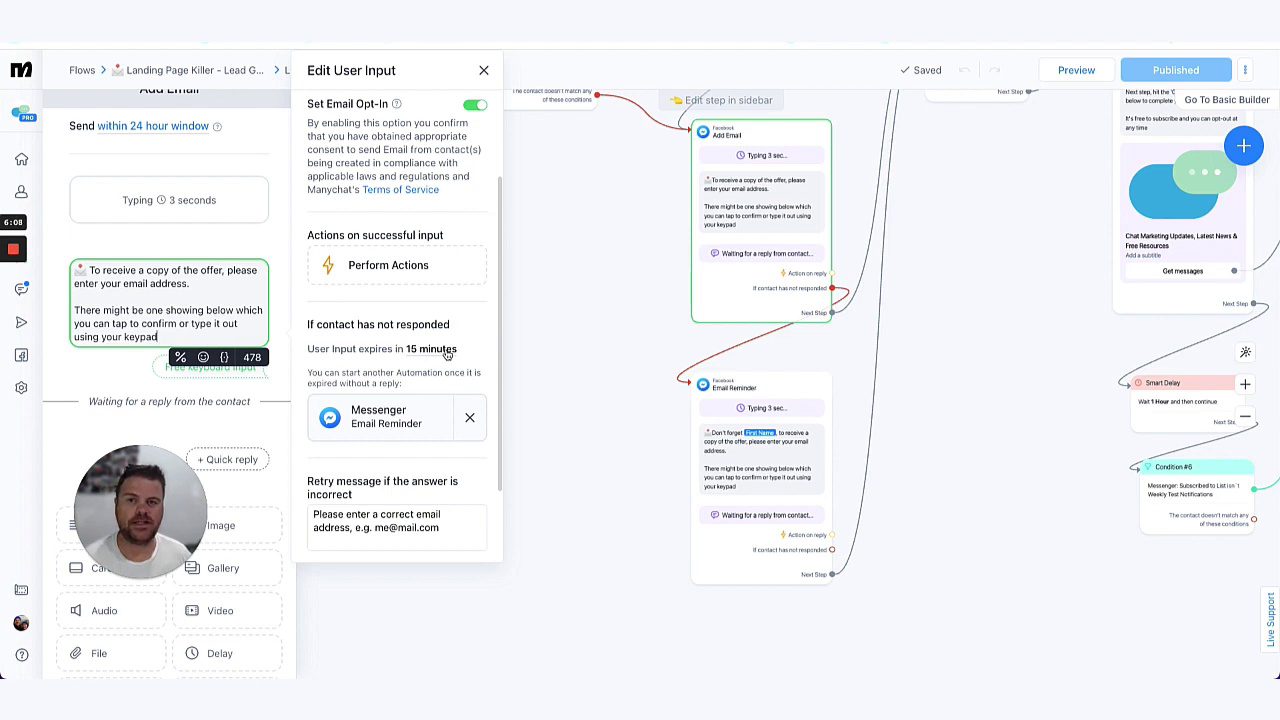
click(727, 385)
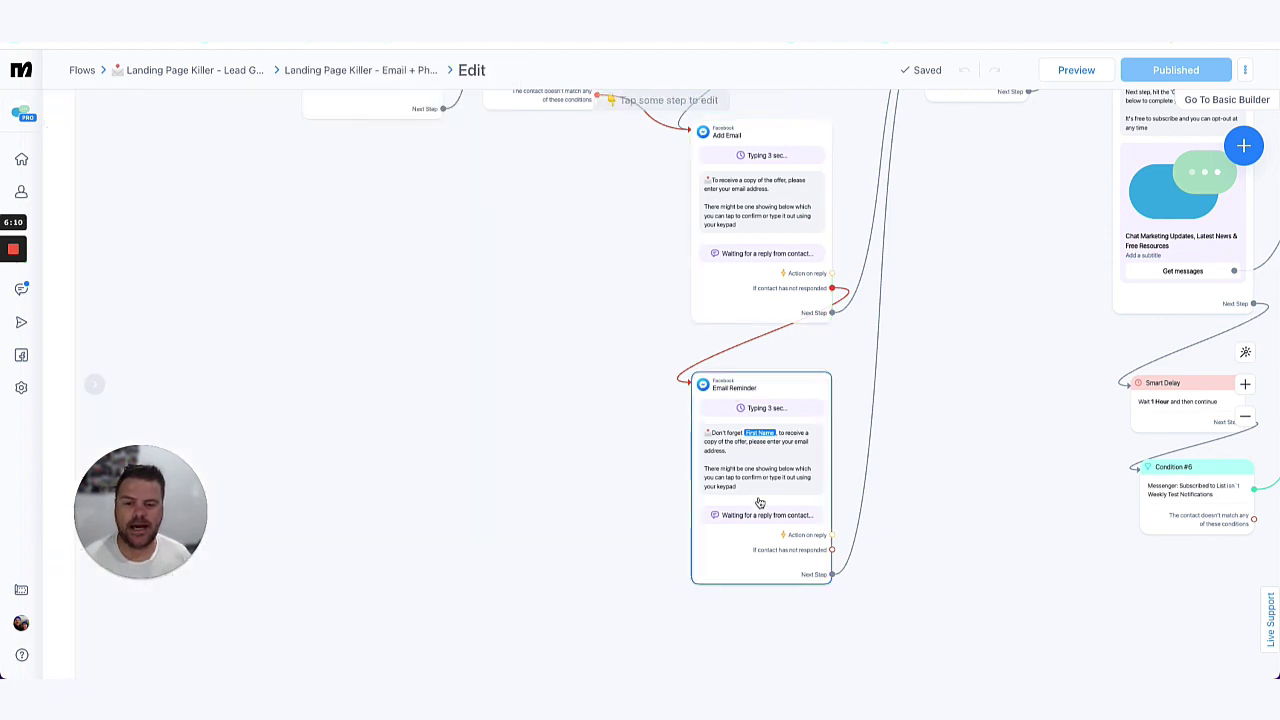
- Examine the Actions #3 email tagging step and the Condition #5 subscription check with its opt-in branch
click(943, 194)
drag(943, 194, 773, 397)
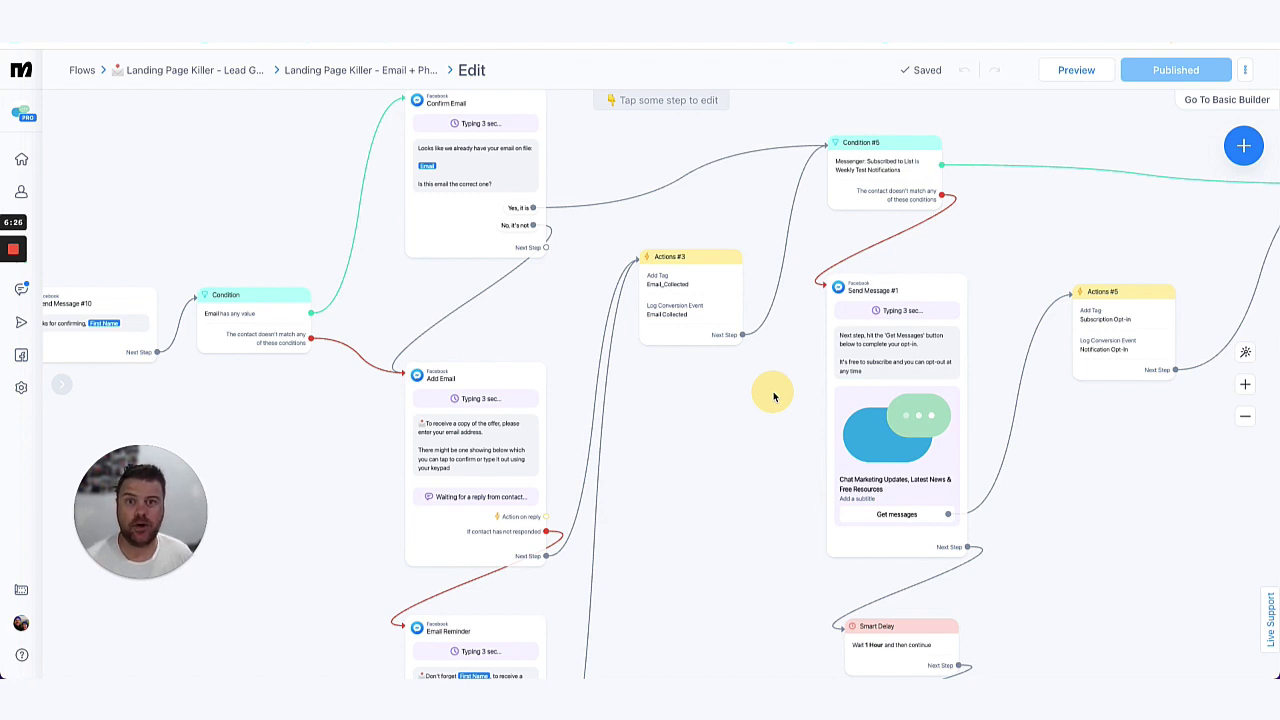
mouse_move(680, 305)
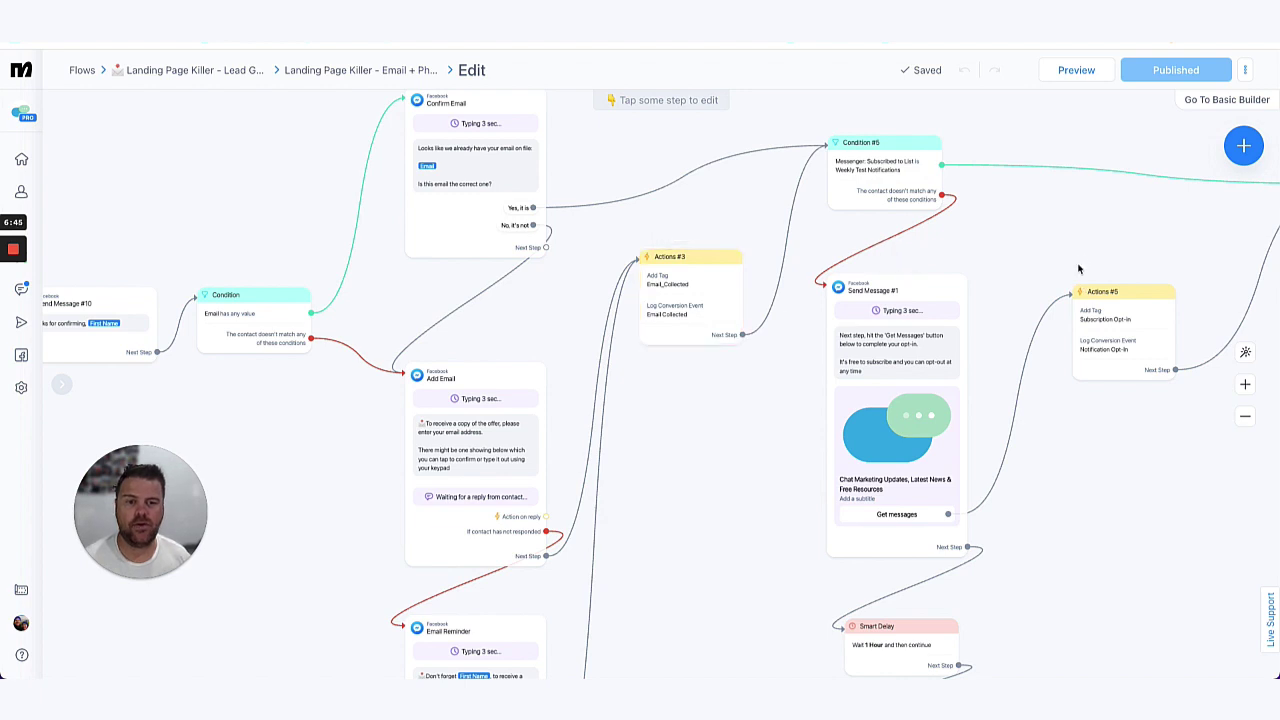
drag(1078, 257, 803, 241)
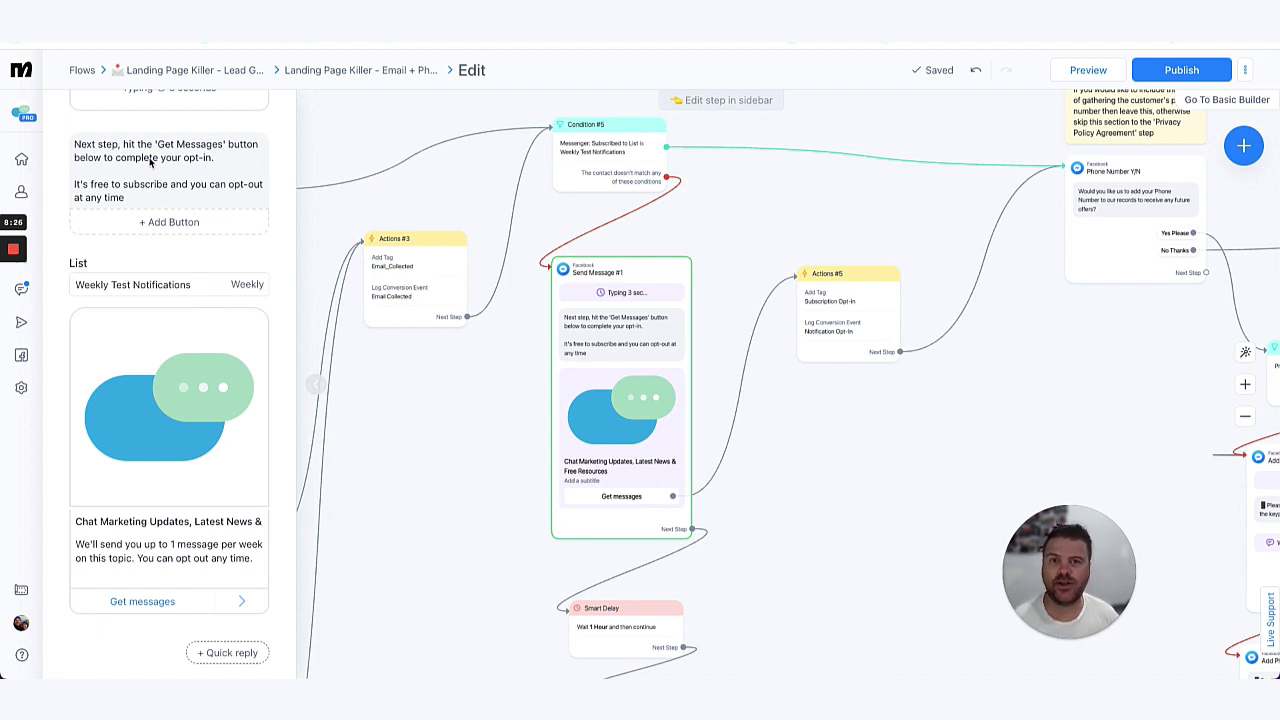
- Review the Weekly Test Notifications opt-in card in Send Message #1, including its list, title and Get messages button settings
scroll(150, 162, down, 1)
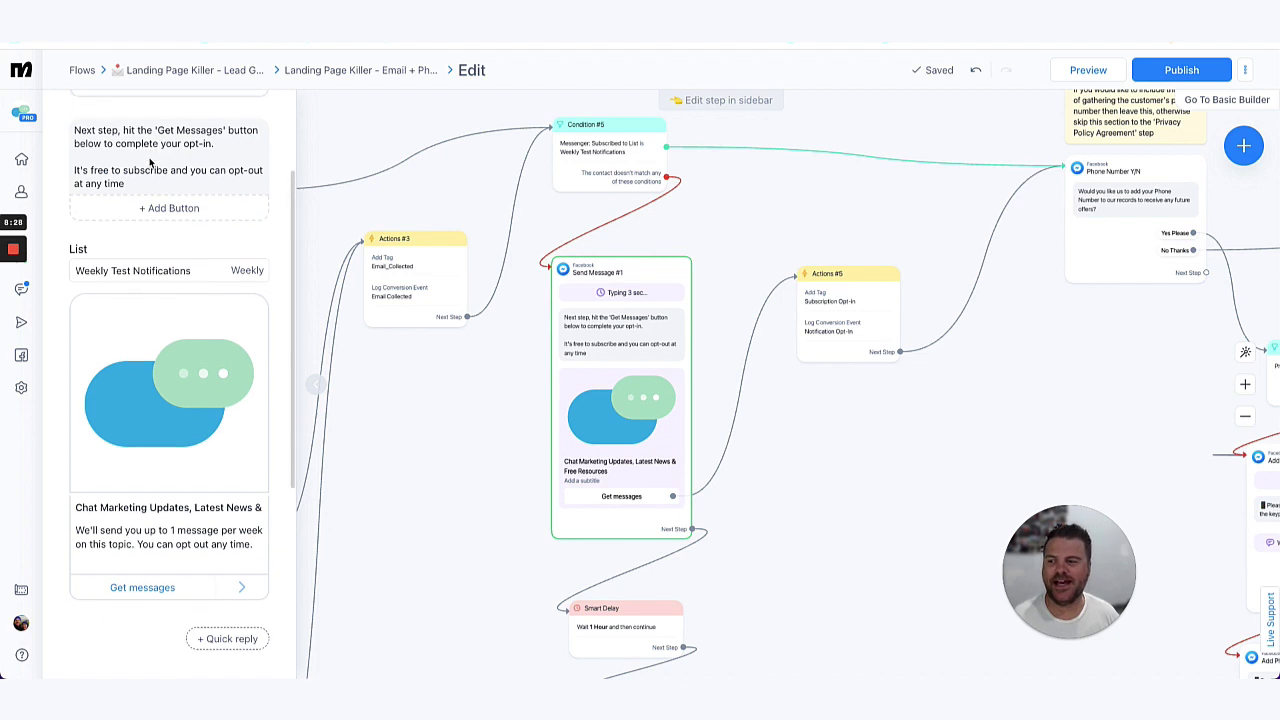
click(188, 270)
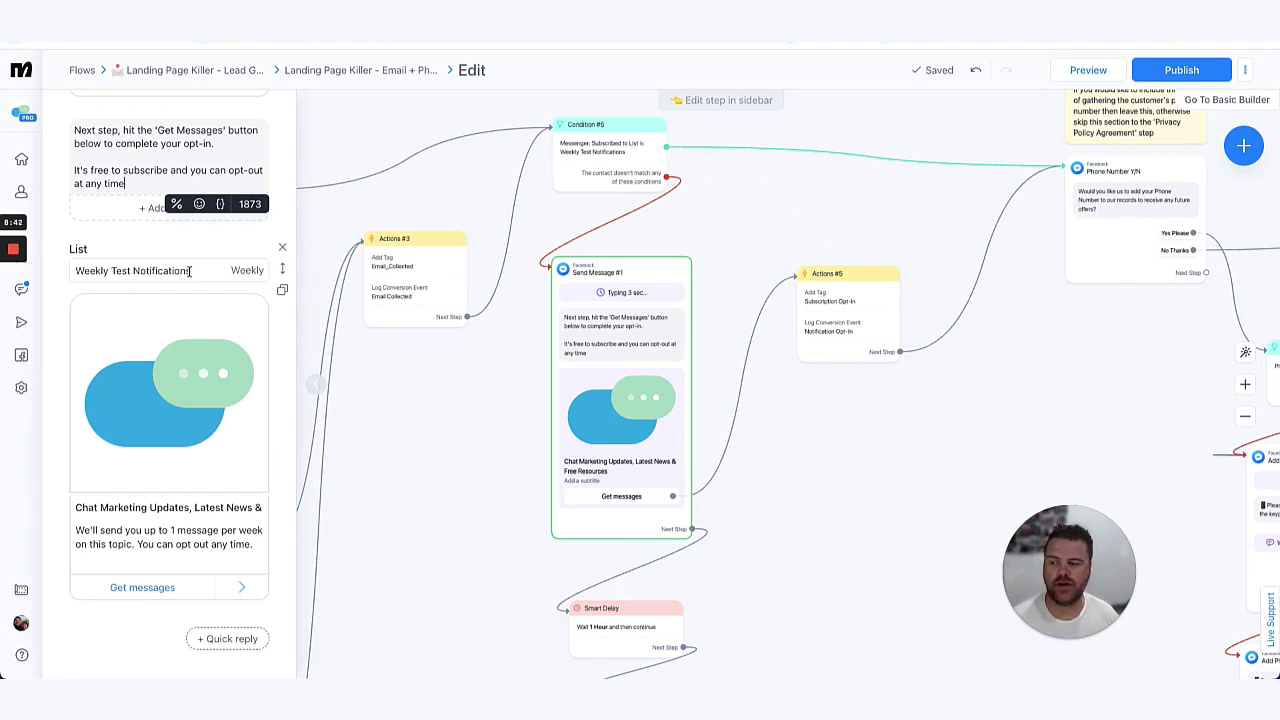
drag(77, 508, 265, 511)
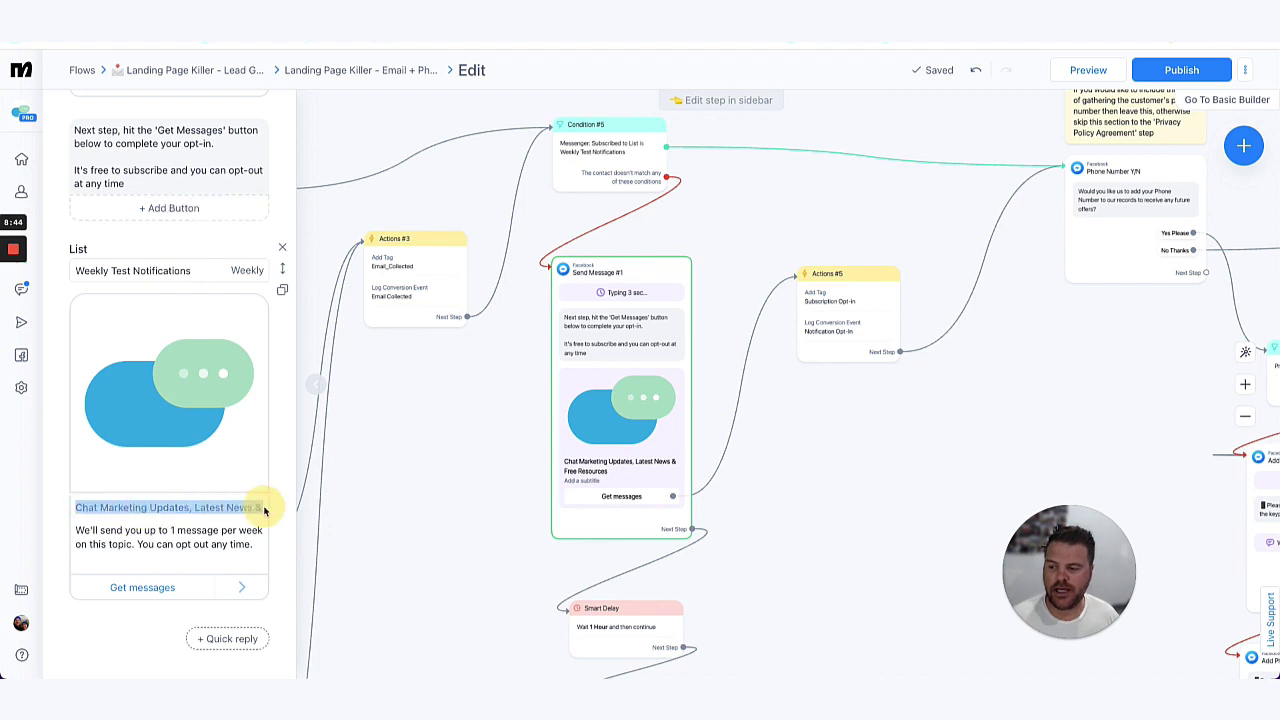
click(158, 592)
mouse_move(318, 538)
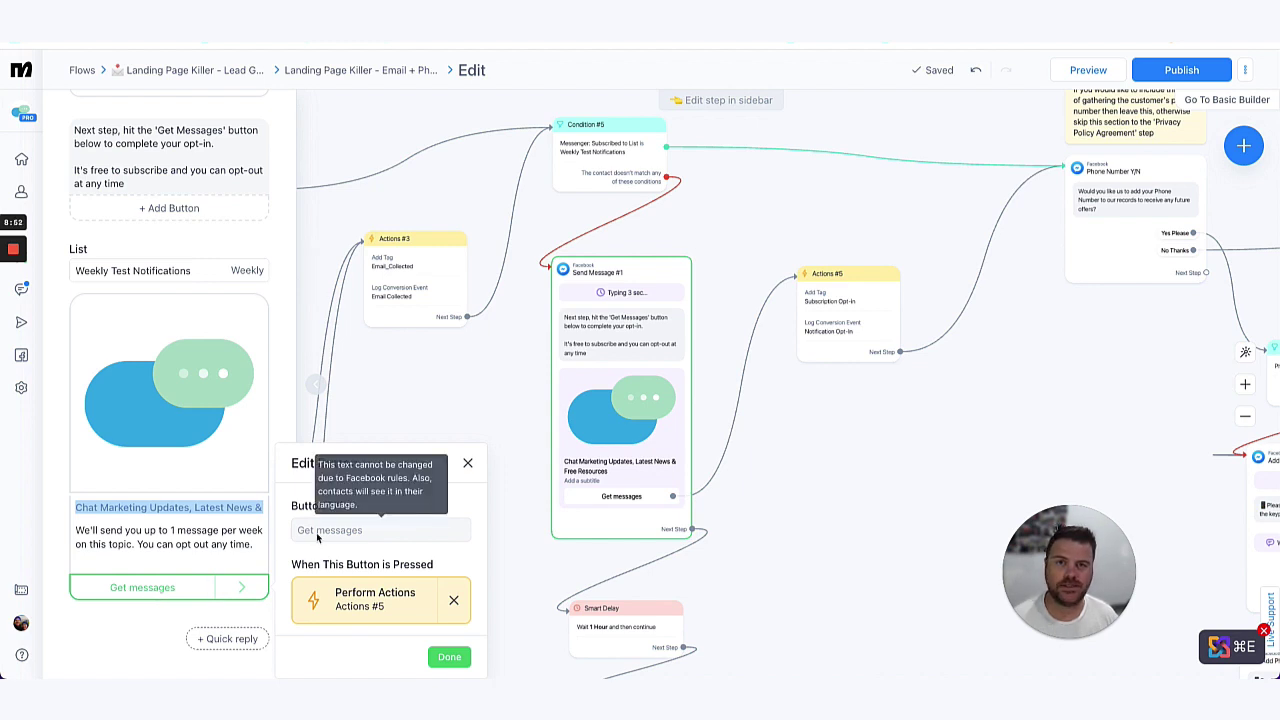
click(141, 628)
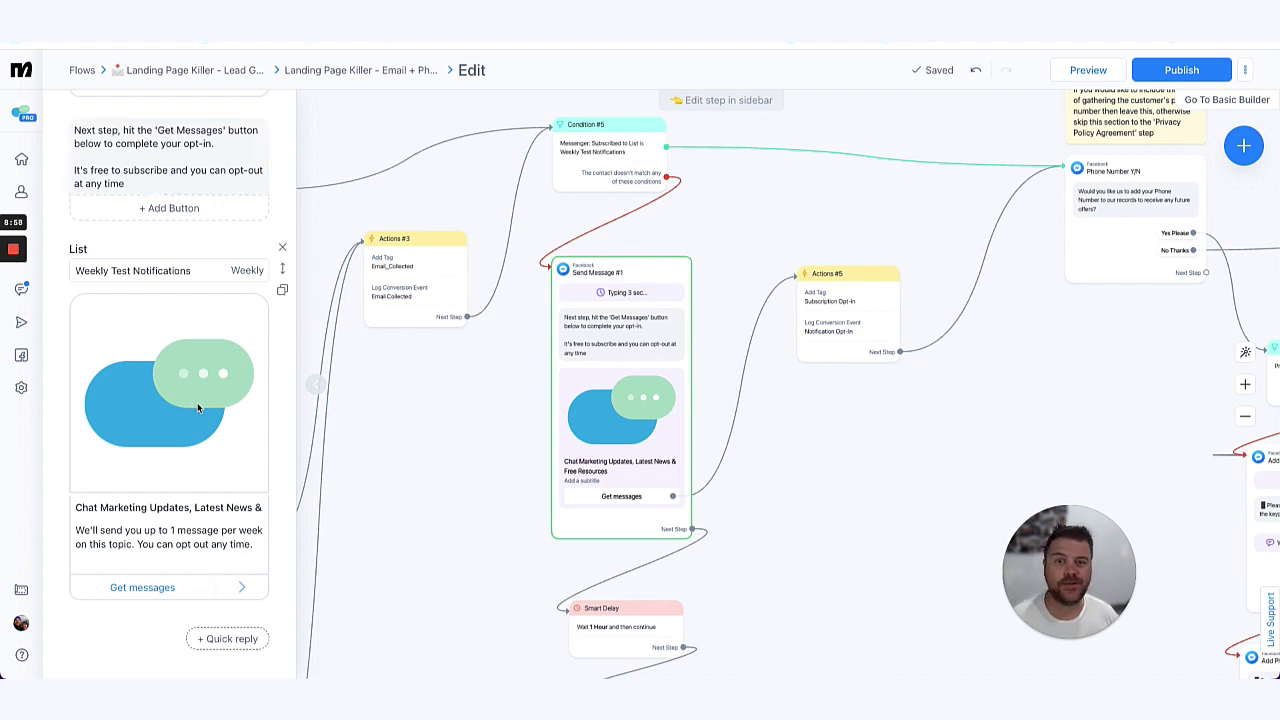
click(778, 545)
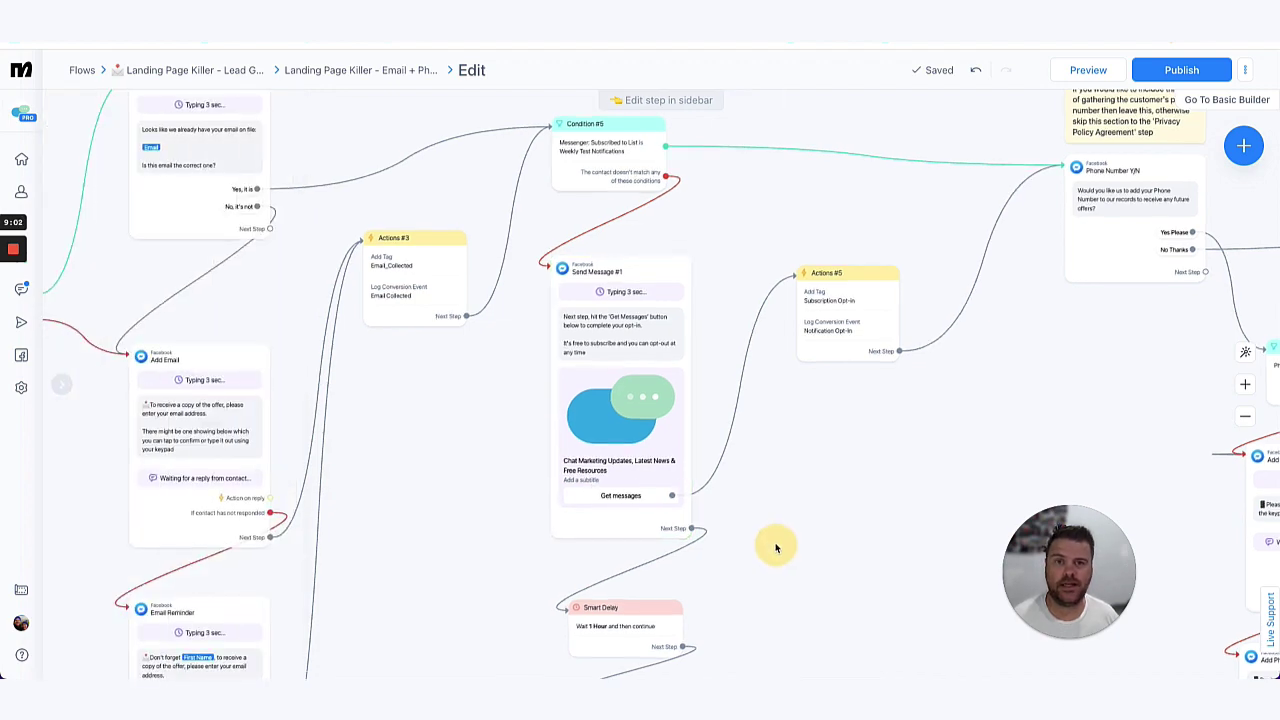
- Examine the opt-in reminder branch with the 1 Hour Smart Delay, Condition #6 and Send Message #3
scroll(771, 540, down, 1)
scroll(763, 530, down, 2)
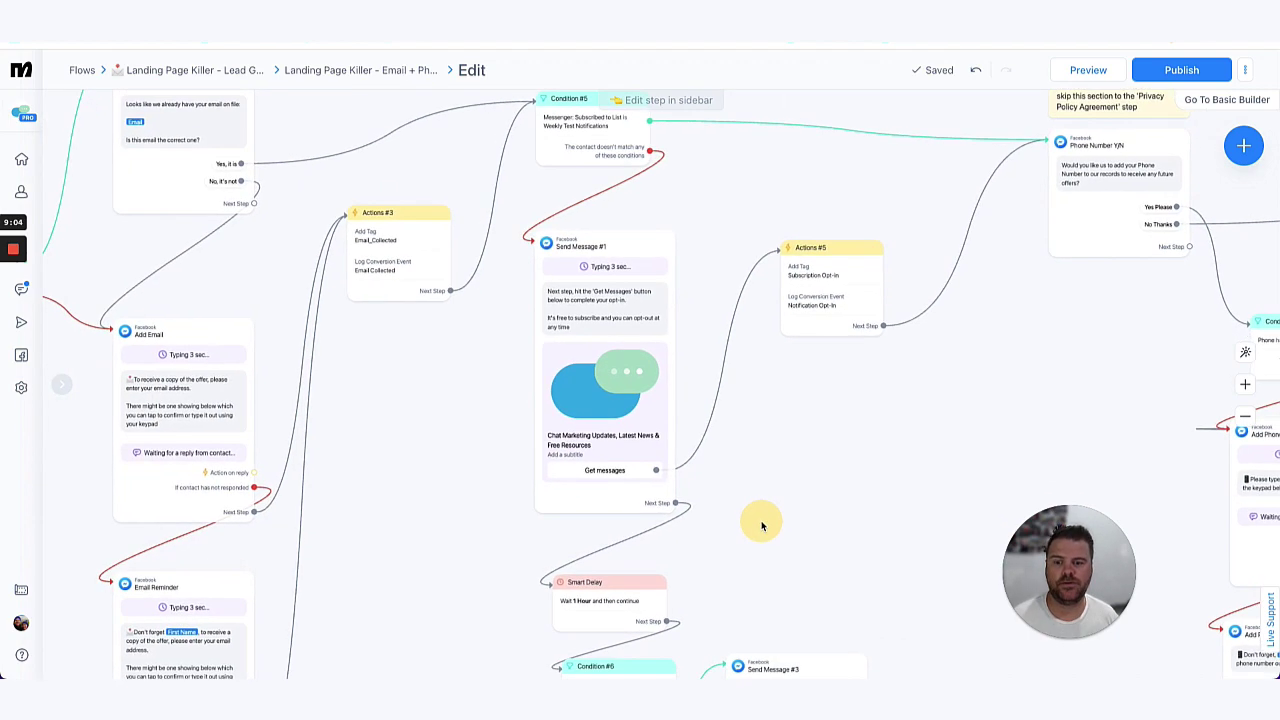
drag(760, 525, 675, 373)
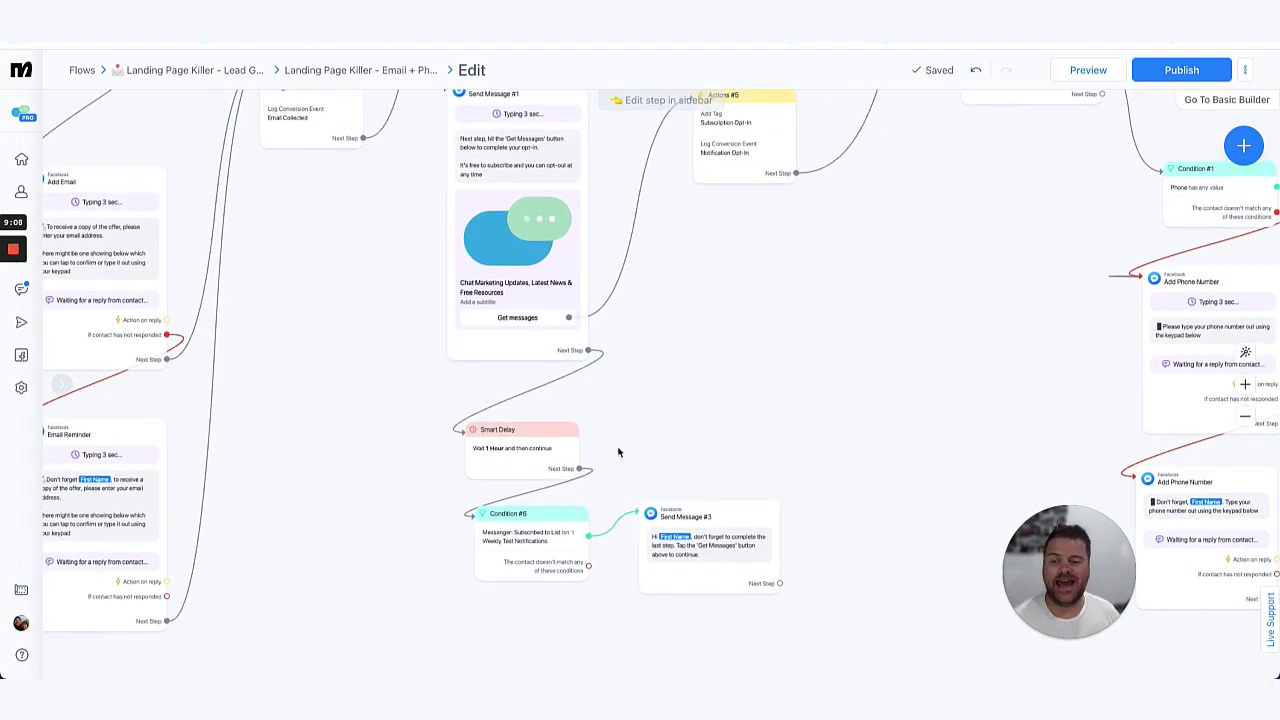
scroll(624, 457, down, 1)
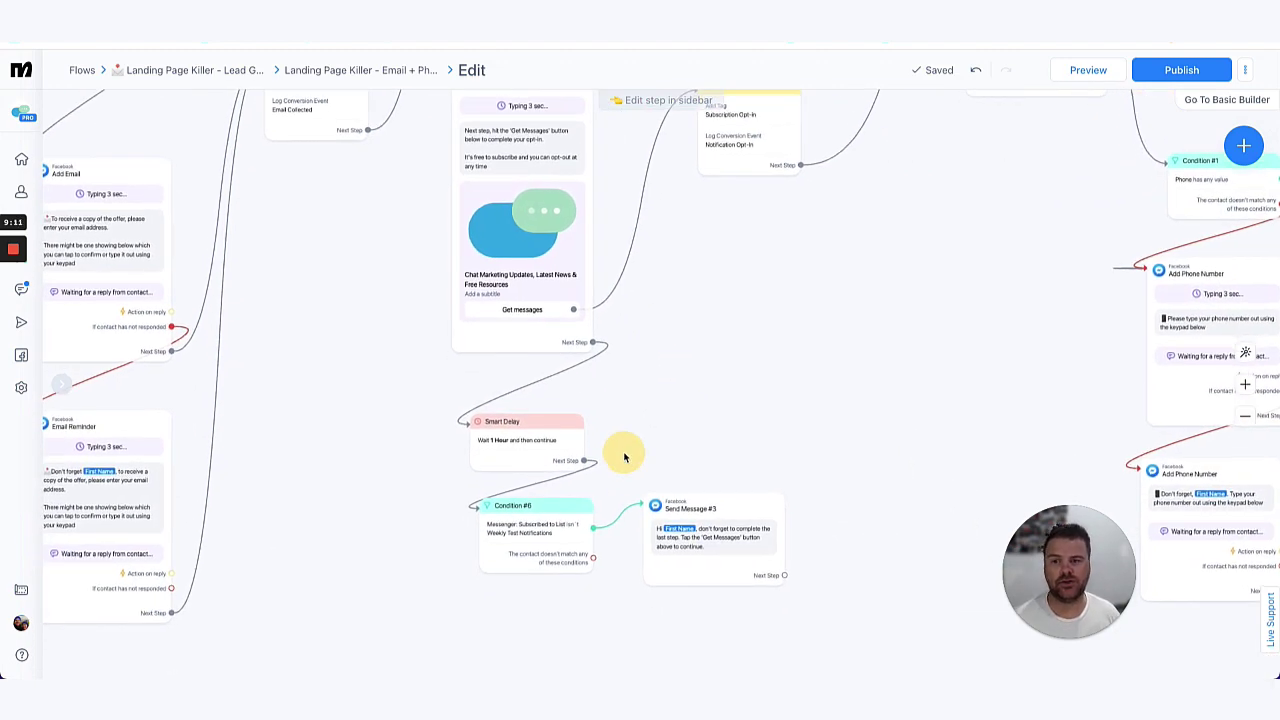
- Examine the Send Message #3 reminder text alongside the Get messages card in Send Message #1 that it refers to
drag(624, 457, 621, 455)
mouse_move(541, 447)
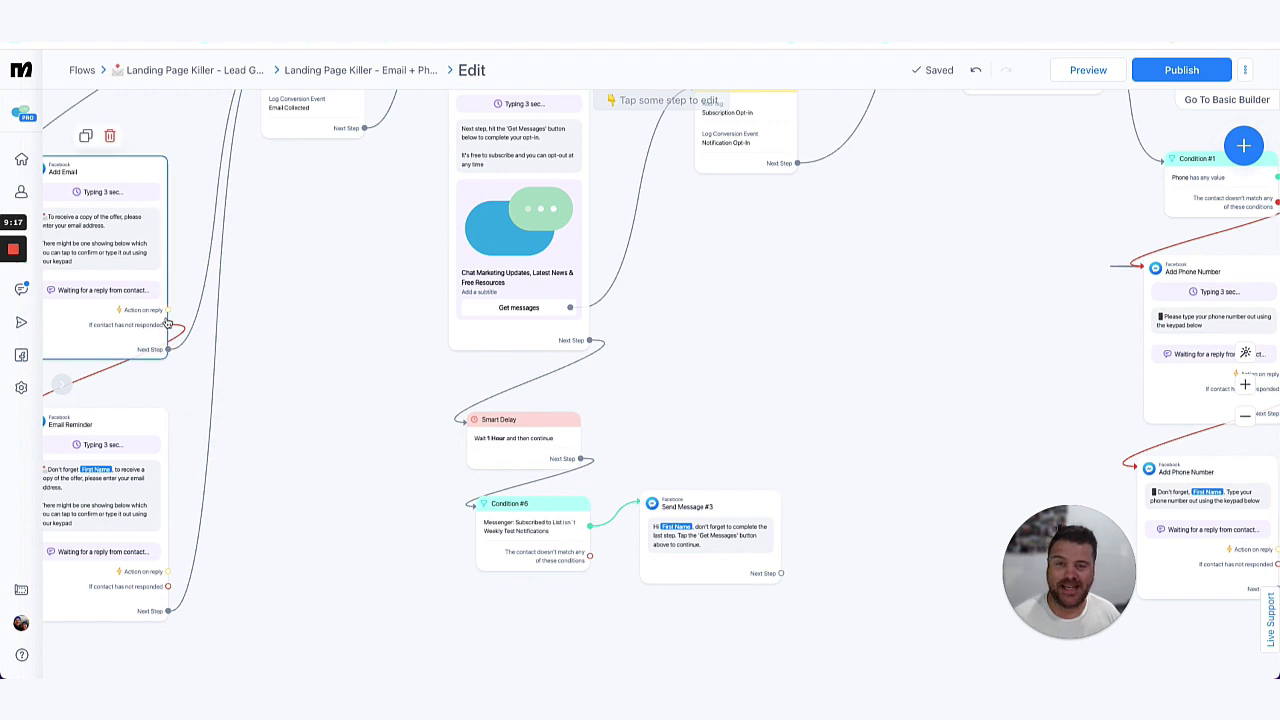
mouse_move(490, 432)
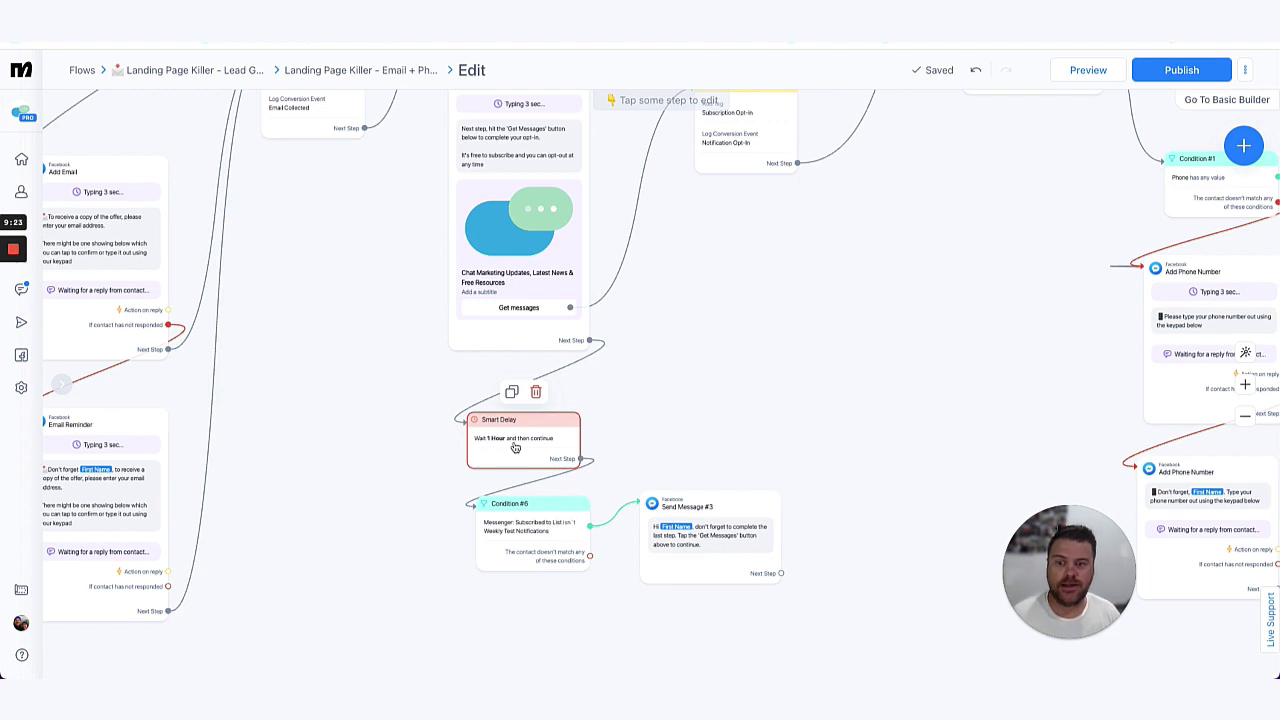
mouse_move(543, 535)
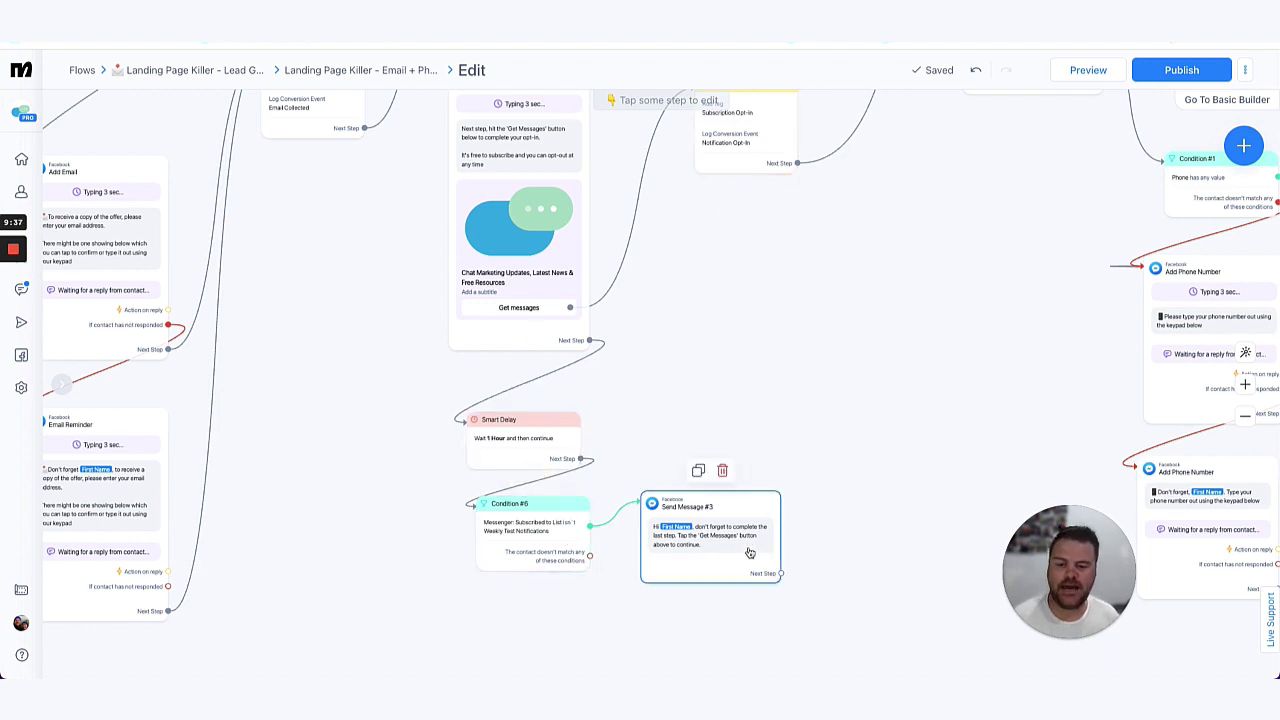
scroll(716, 556, up, 5)
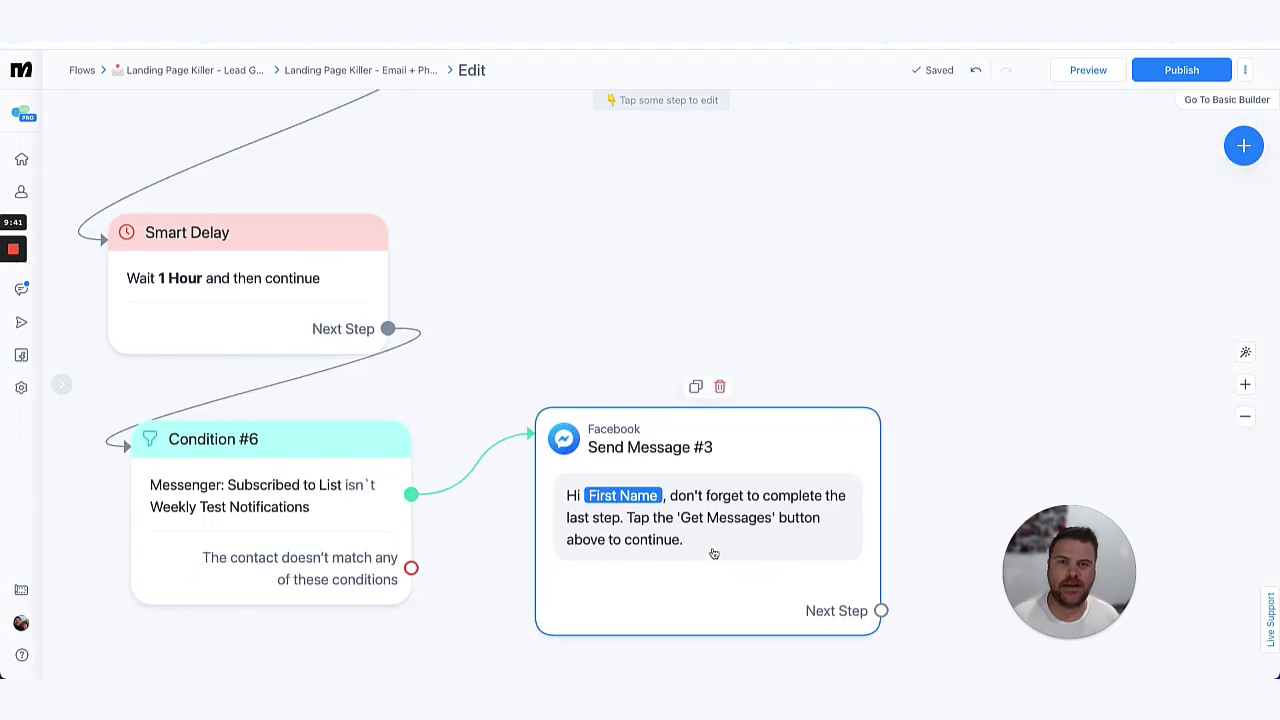
scroll(713, 553, down, 6)
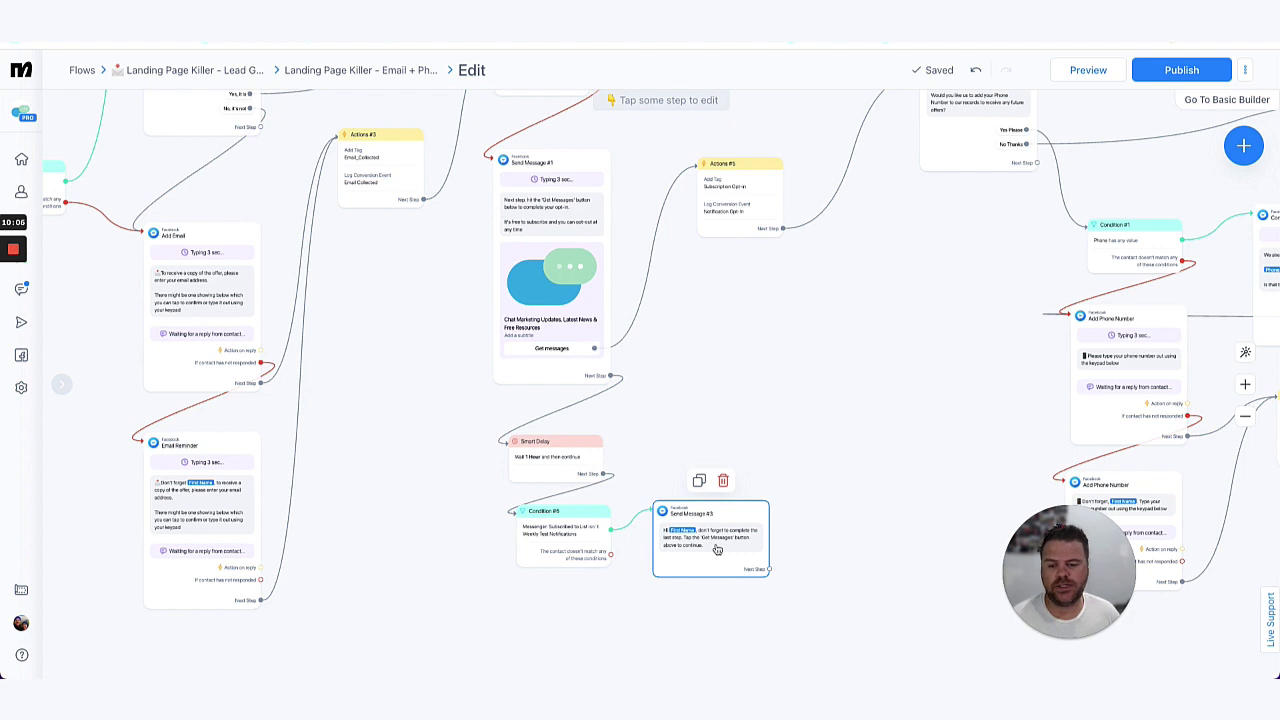
scroll(712, 540, up, 3)
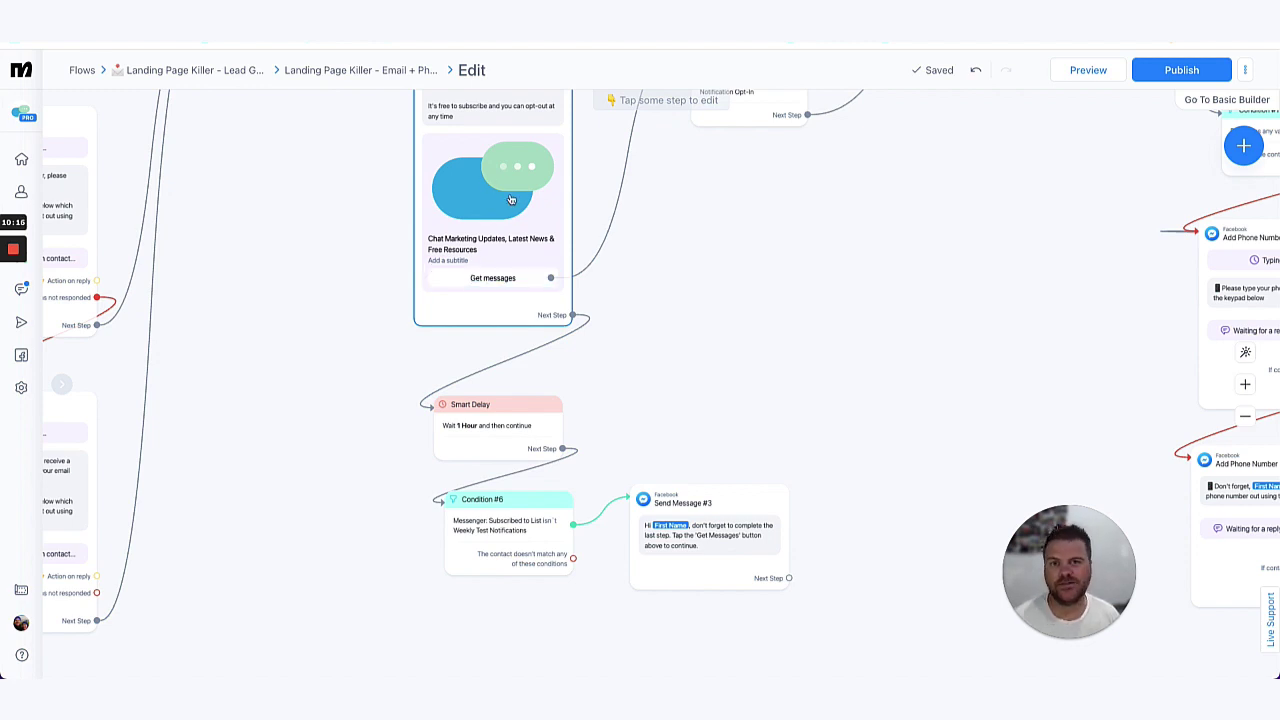
scroll(508, 201, down, 5)
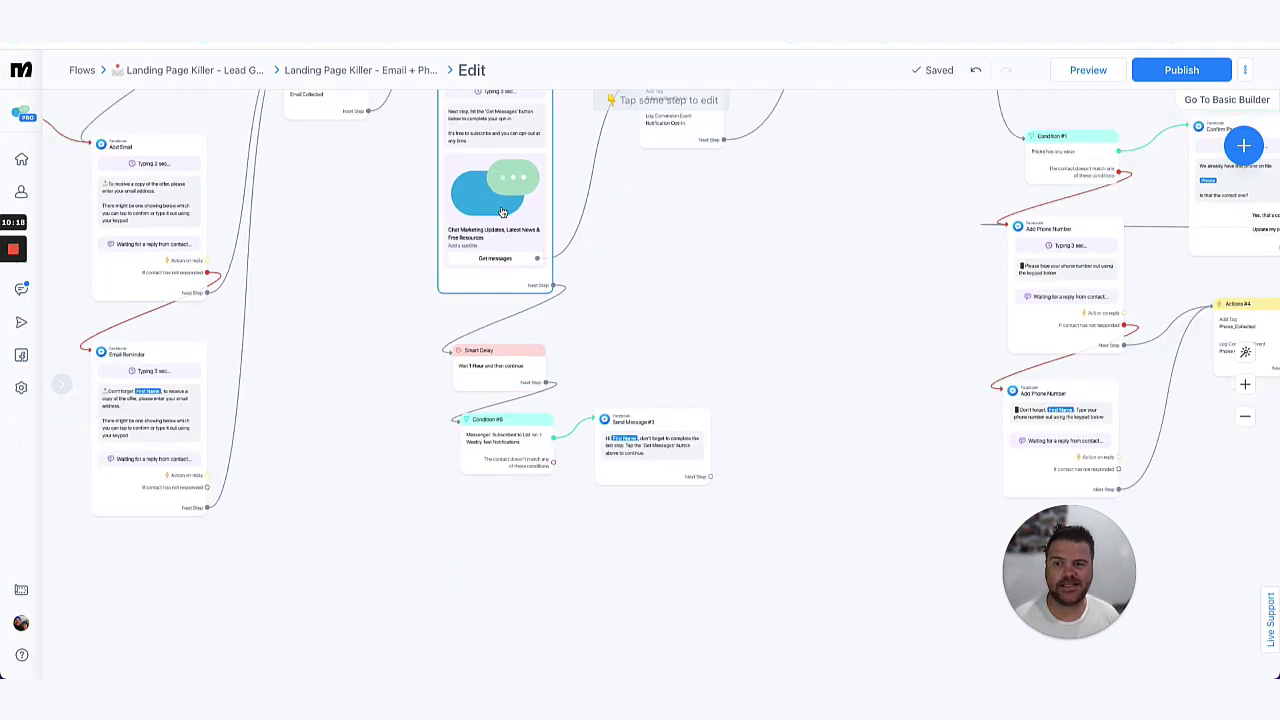
- Examine the Actions #5 step that adds the Subscription Opt-In tag and logs the Notification Opt-In conversion event
scroll(674, 234, up, 5)
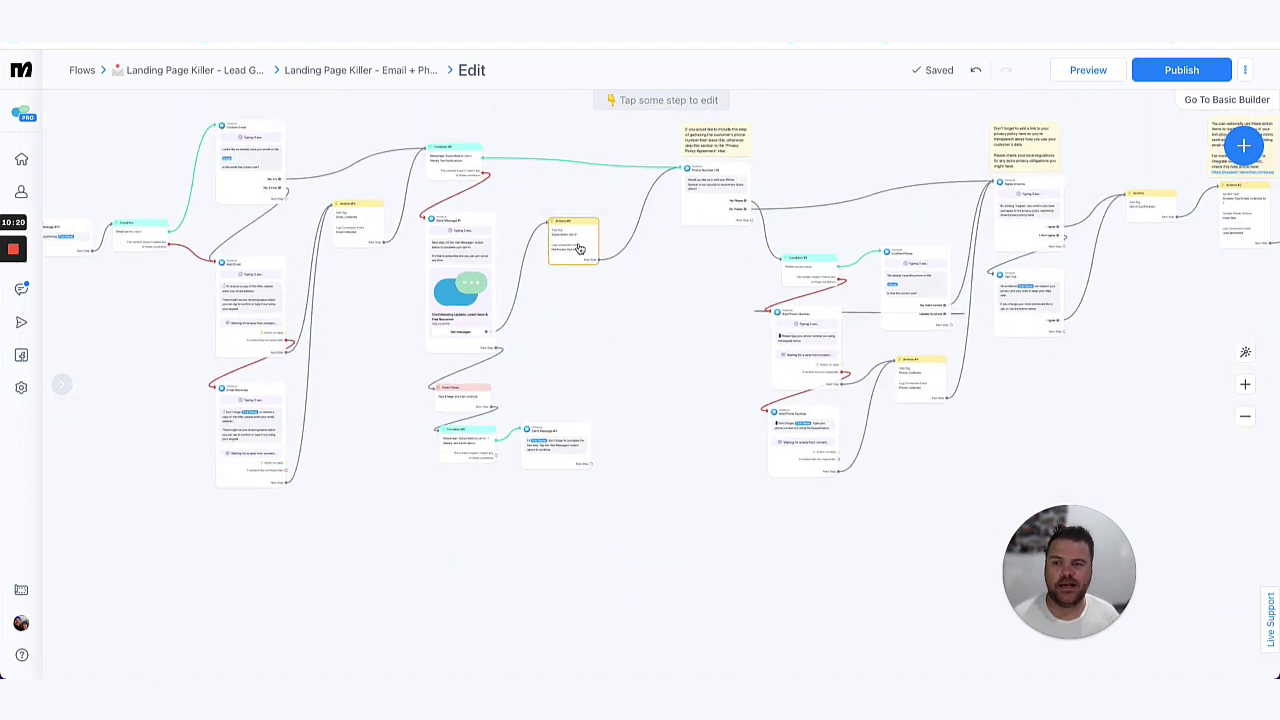
scroll(578, 248, up, 2)
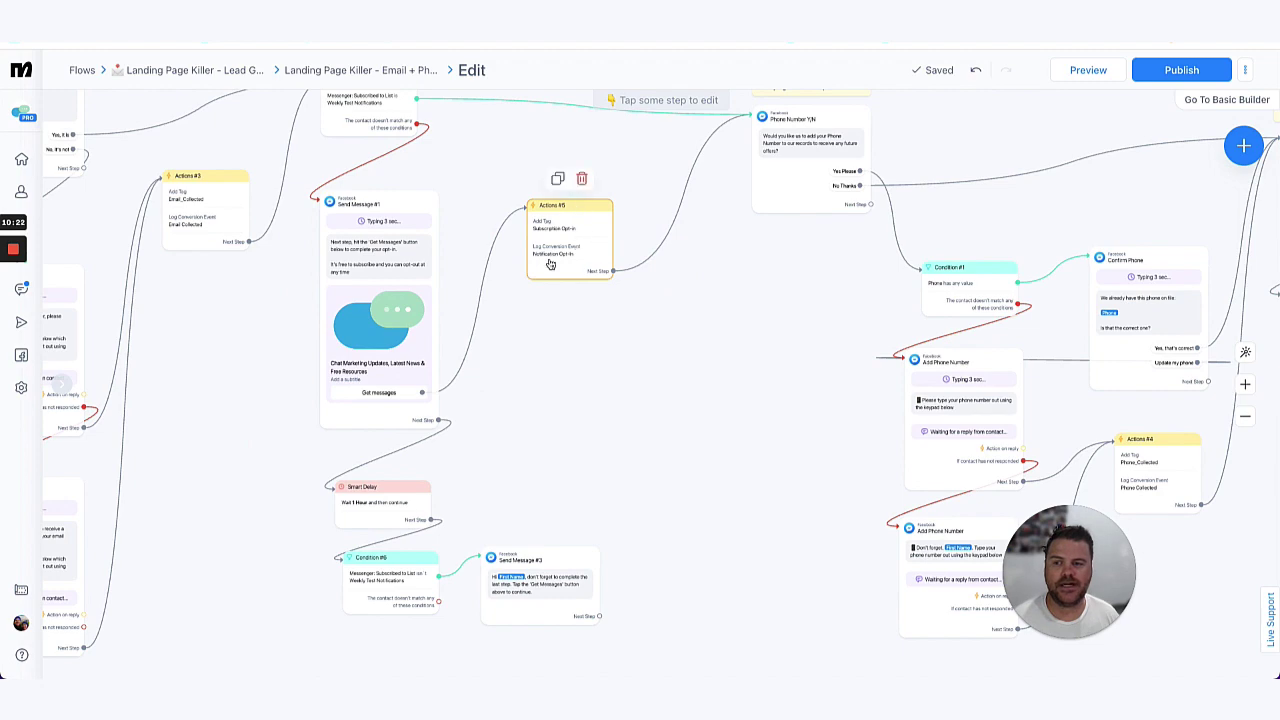
scroll(583, 246, up, 3)
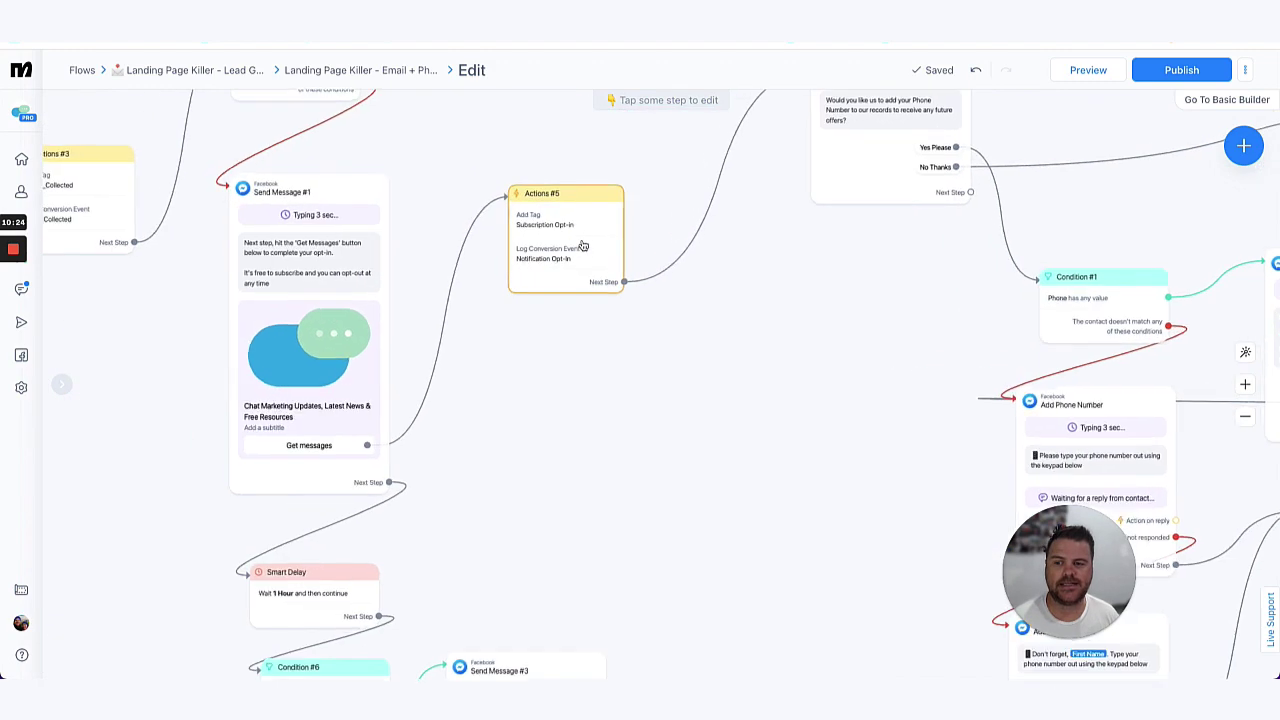
scroll(843, 265, down, 3)
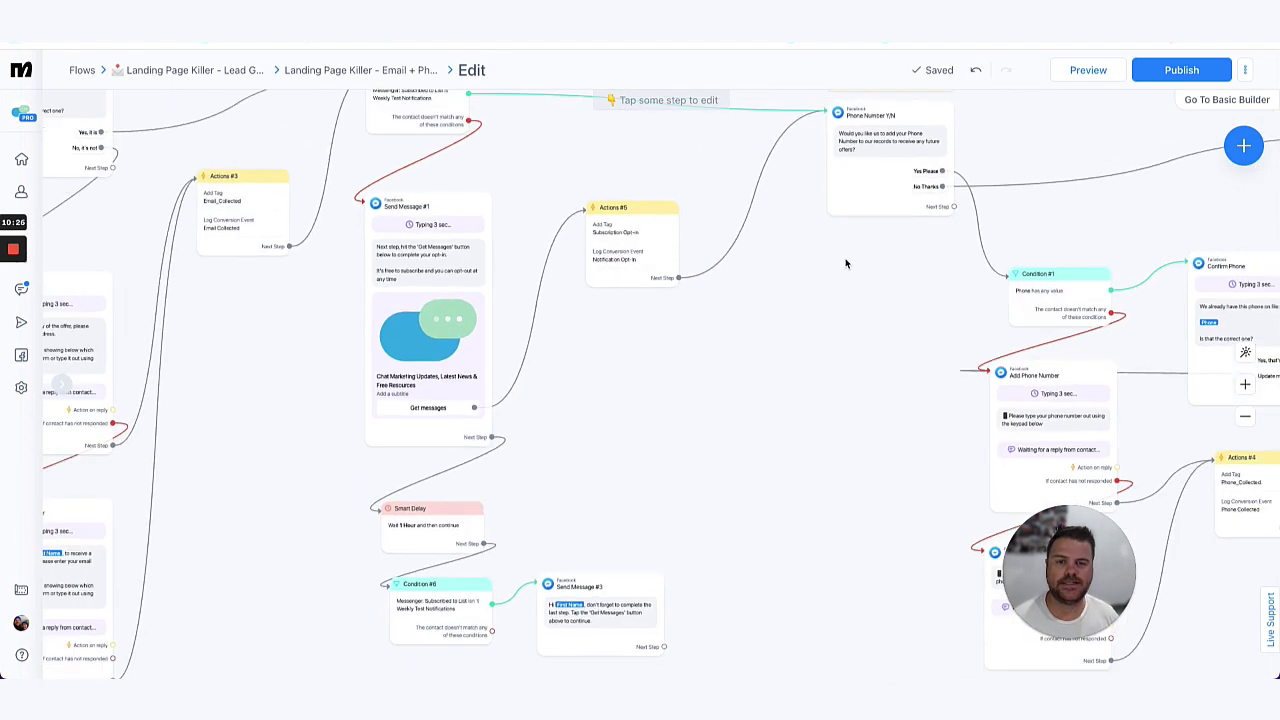
- Examine the Phone Number Y/N message, its explanatory note and its Yes Please and No Thanks replies
drag(847, 273, 720, 350)
drag(809, 209, 654, 238)
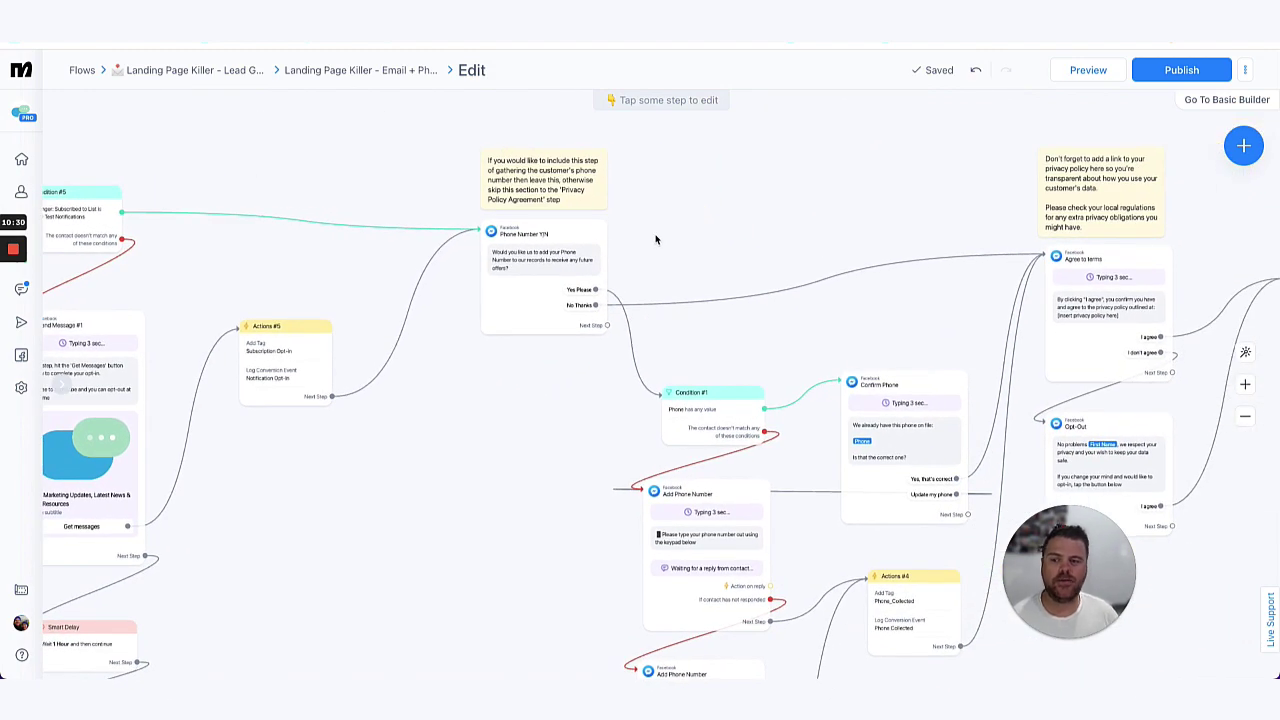
mouse_move(557, 177)
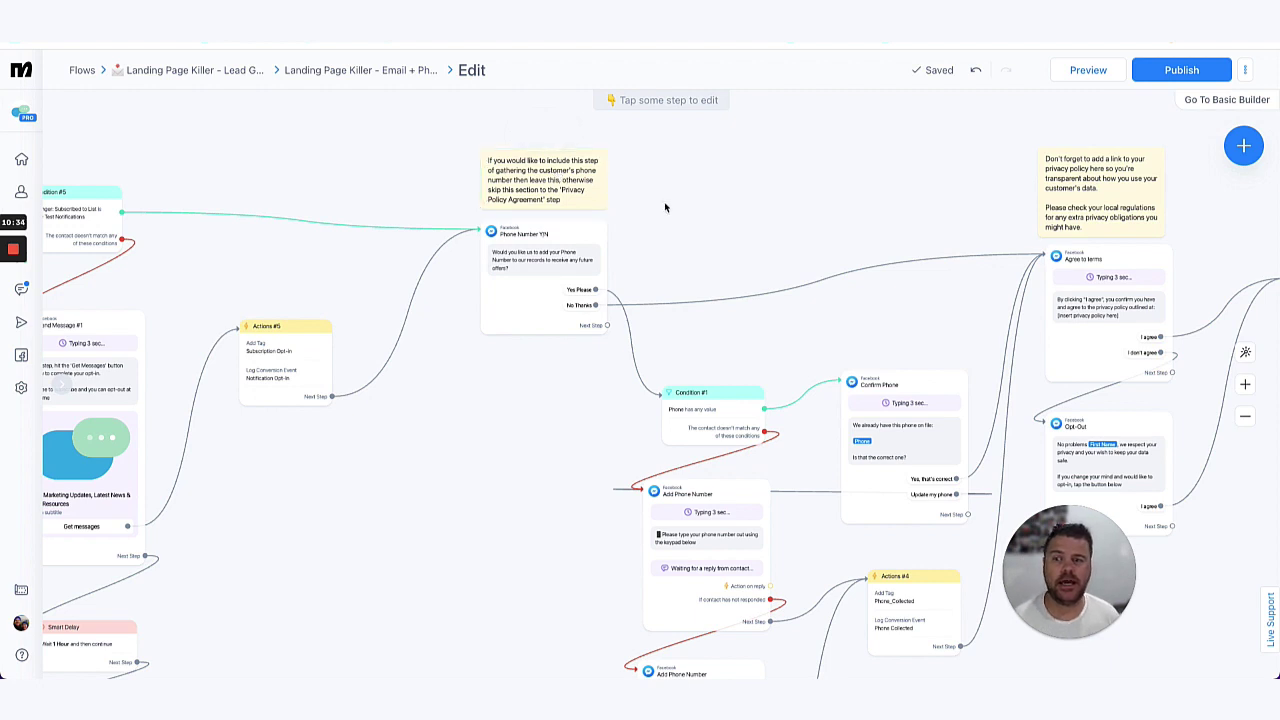
scroll(548, 175, down, 1)
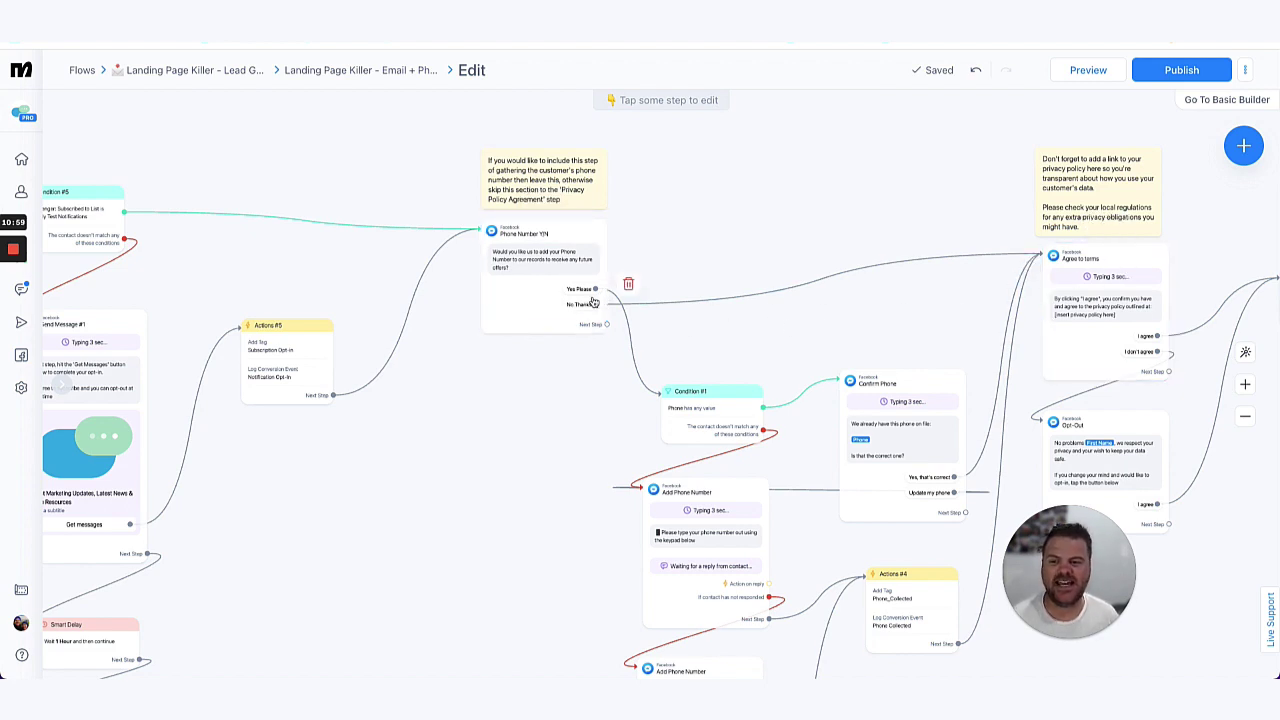
- Review the phone collection branch and open the first Add Phone Number message to check its user input settings
drag(705, 355, 646, 229)
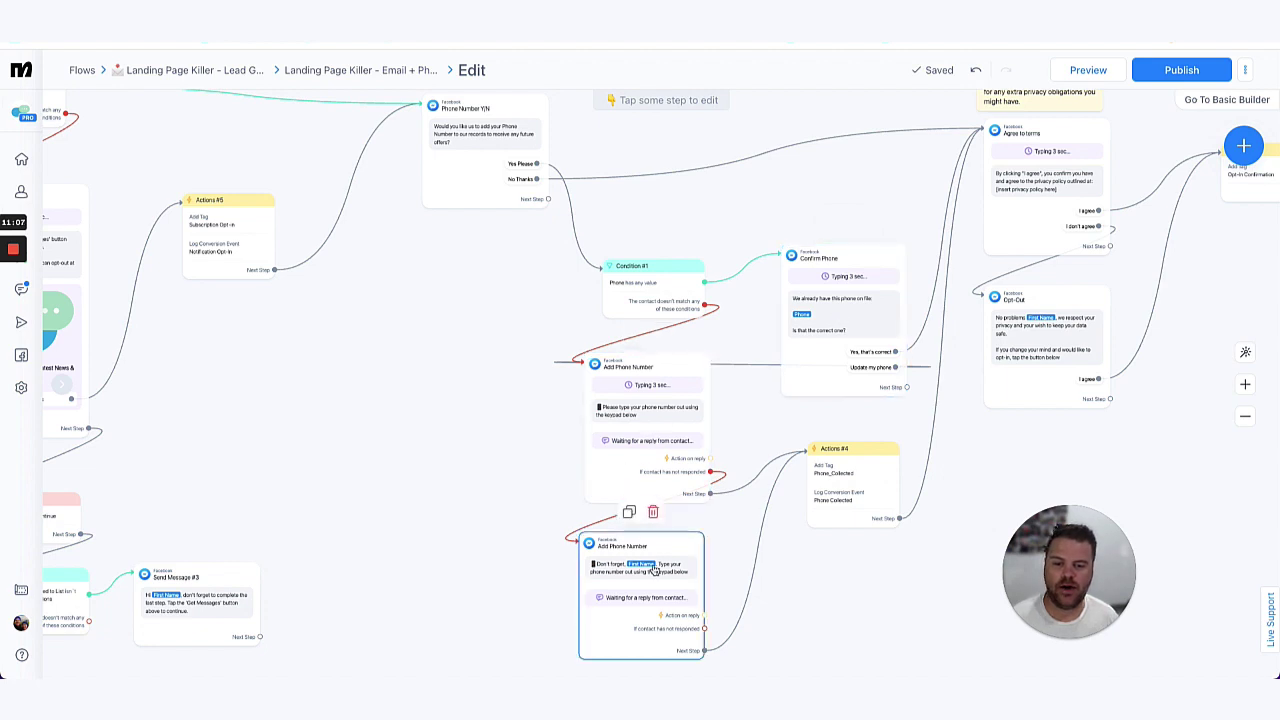
scroll(860, 500, up, 3)
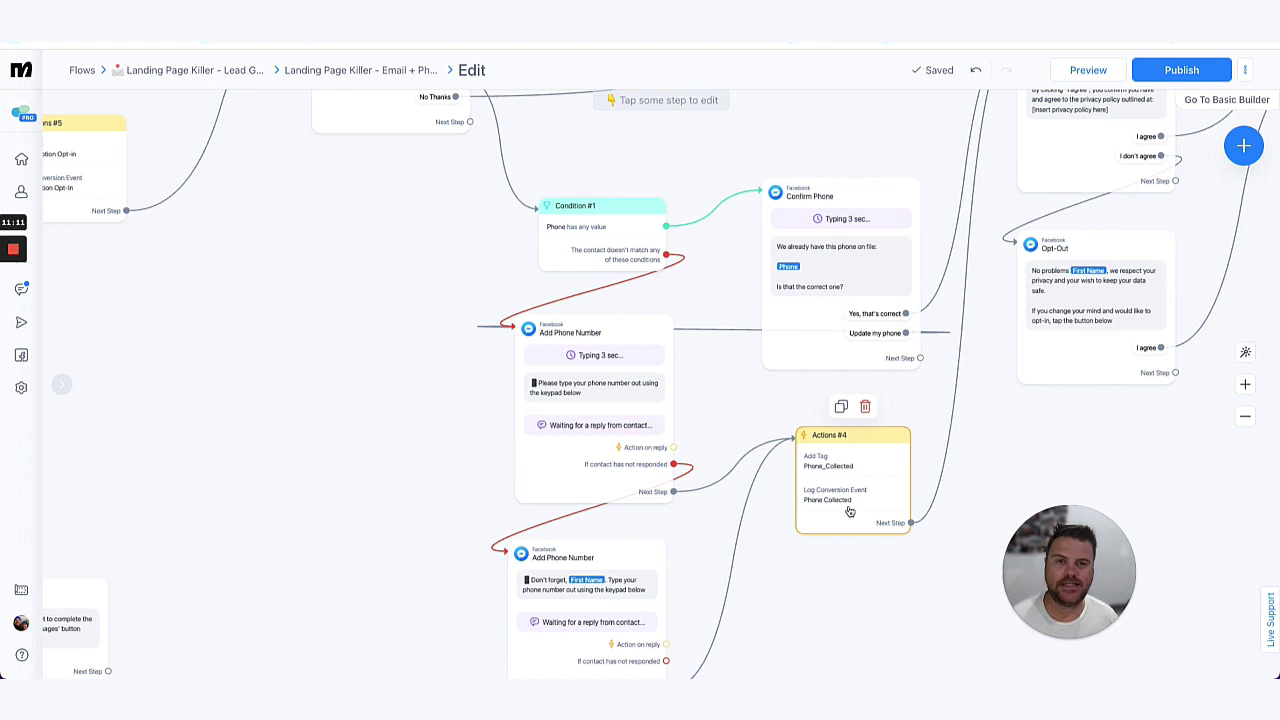
click(583, 382)
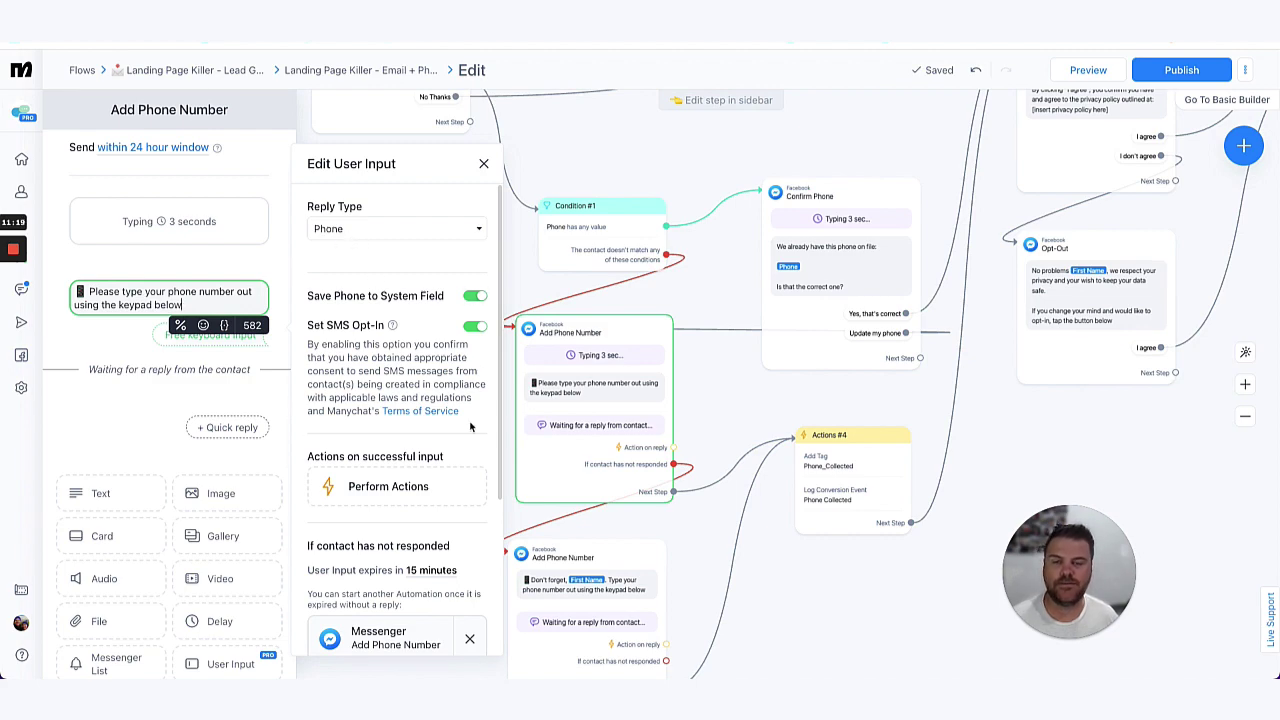
click(730, 385)
scroll(730, 383, down, 2)
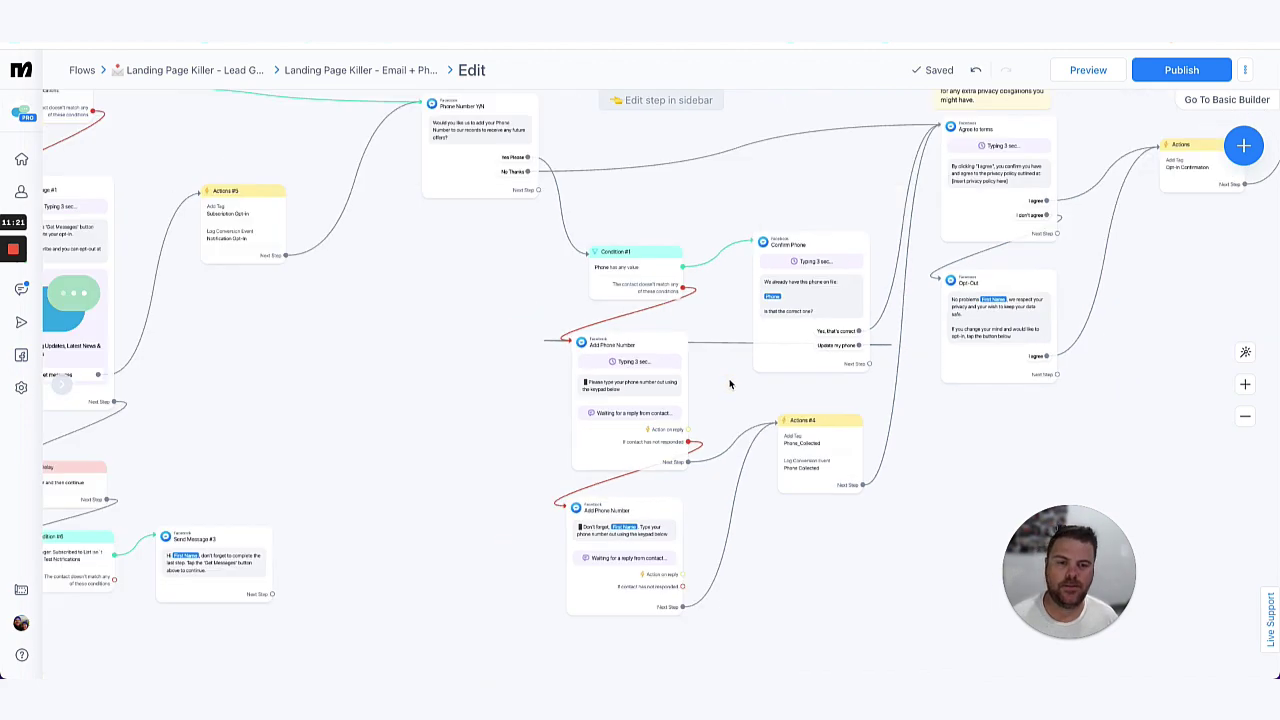
- Examine the Agree to terms message with its privacy policy note, and the Opt-Out message for contacts who decline
mouse_move(862, 143)
mouse_down()
mouse_move(560, 206)
mouse_move(555, 225)
mouse_up()
drag(822, 168, 799, 189)
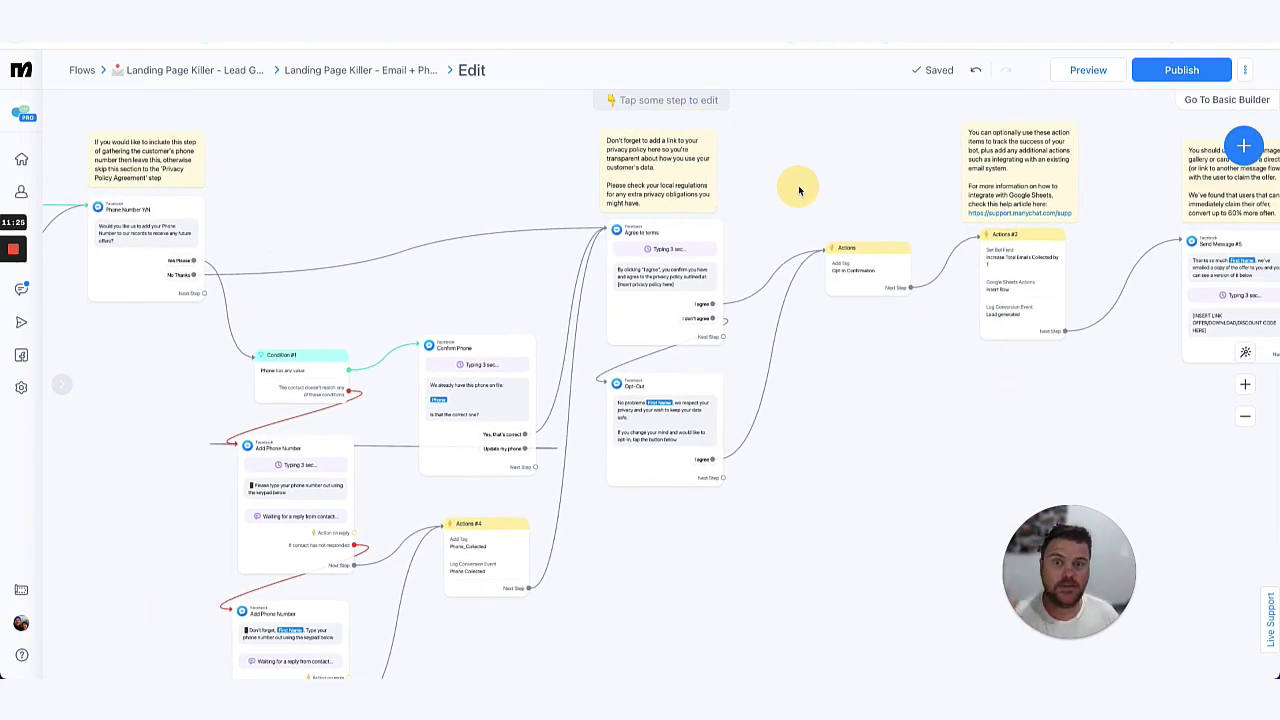
drag(799, 190, 800, 194)
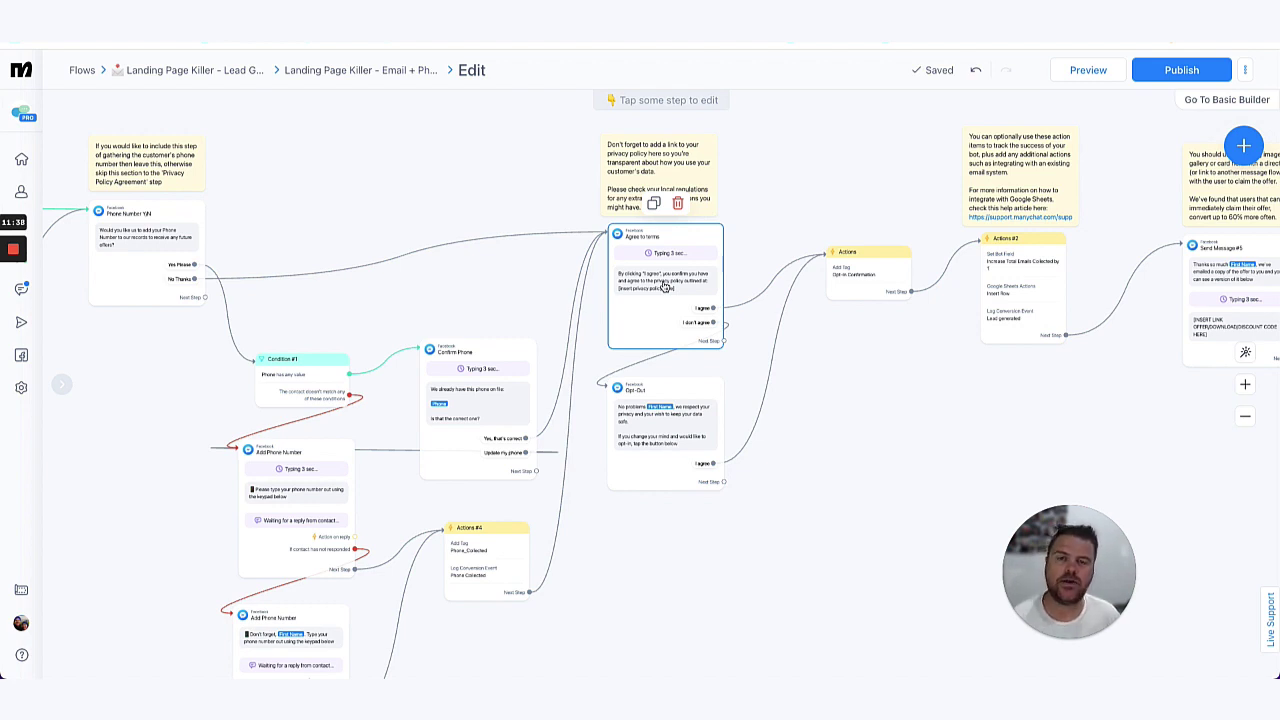
scroll(664, 287, up, 4)
scroll(664, 287, up, 2)
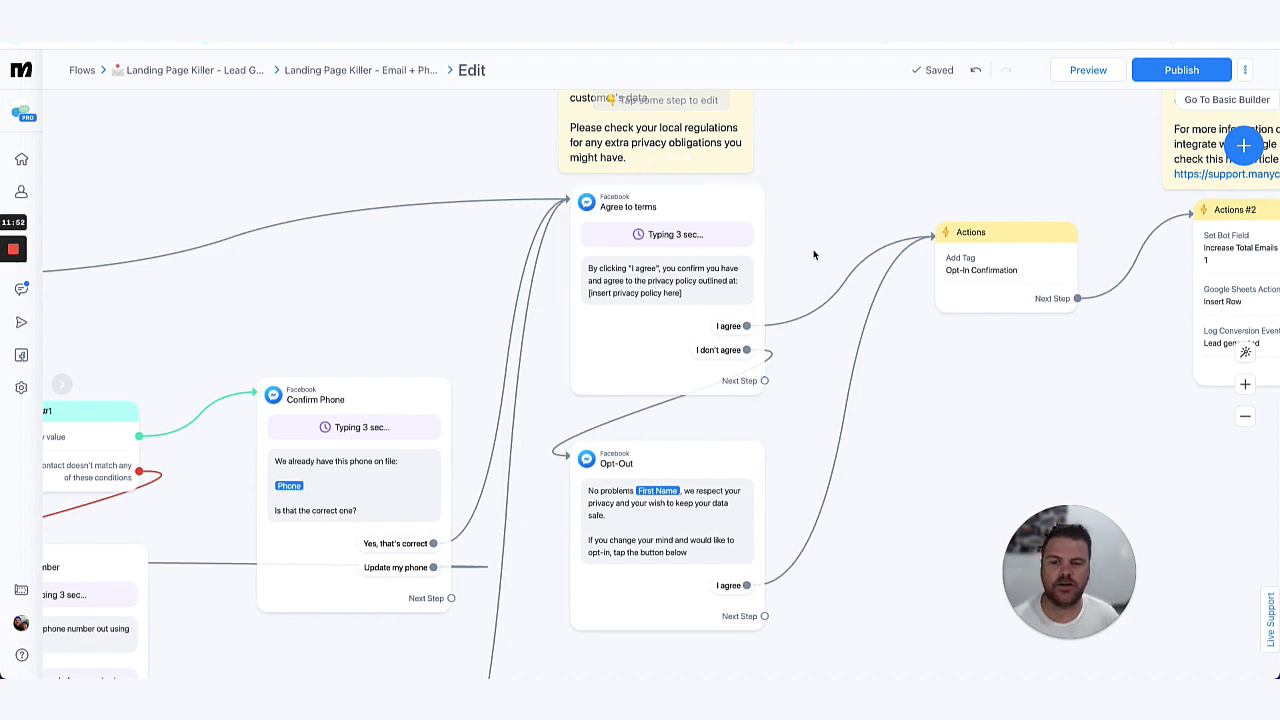
scroll(852, 194, down, 3)
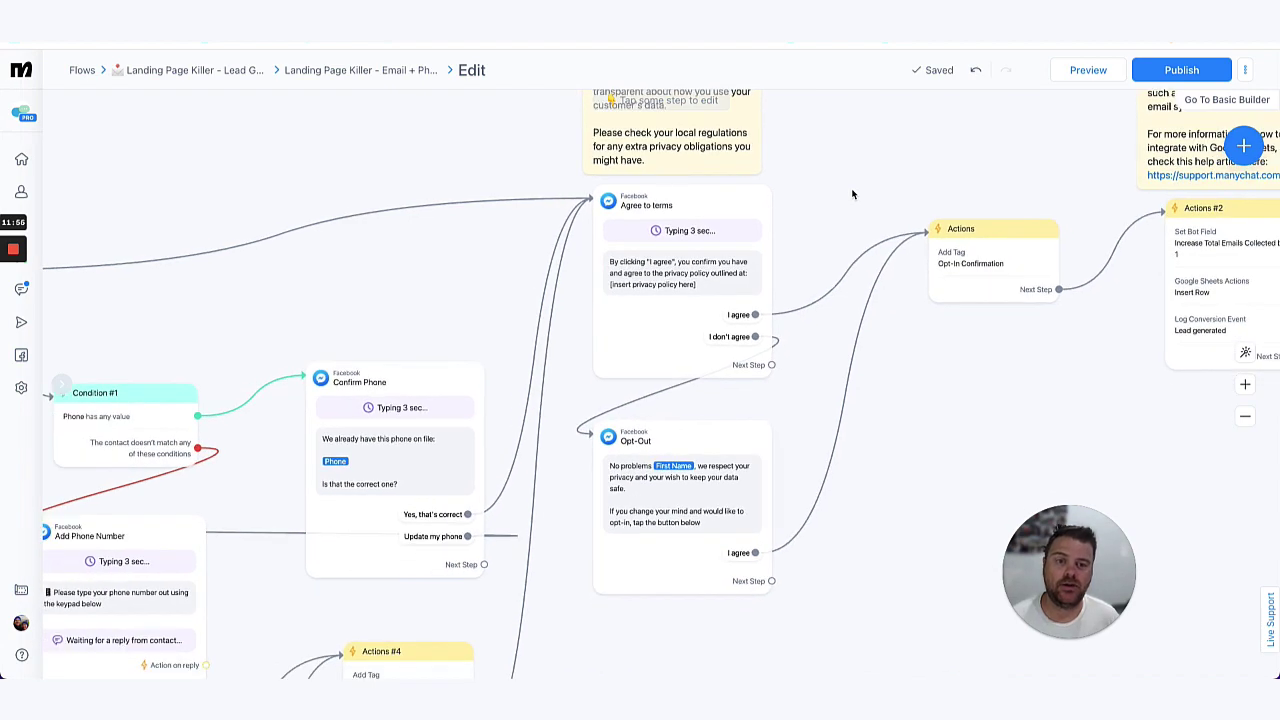
scroll(852, 194, down, 2)
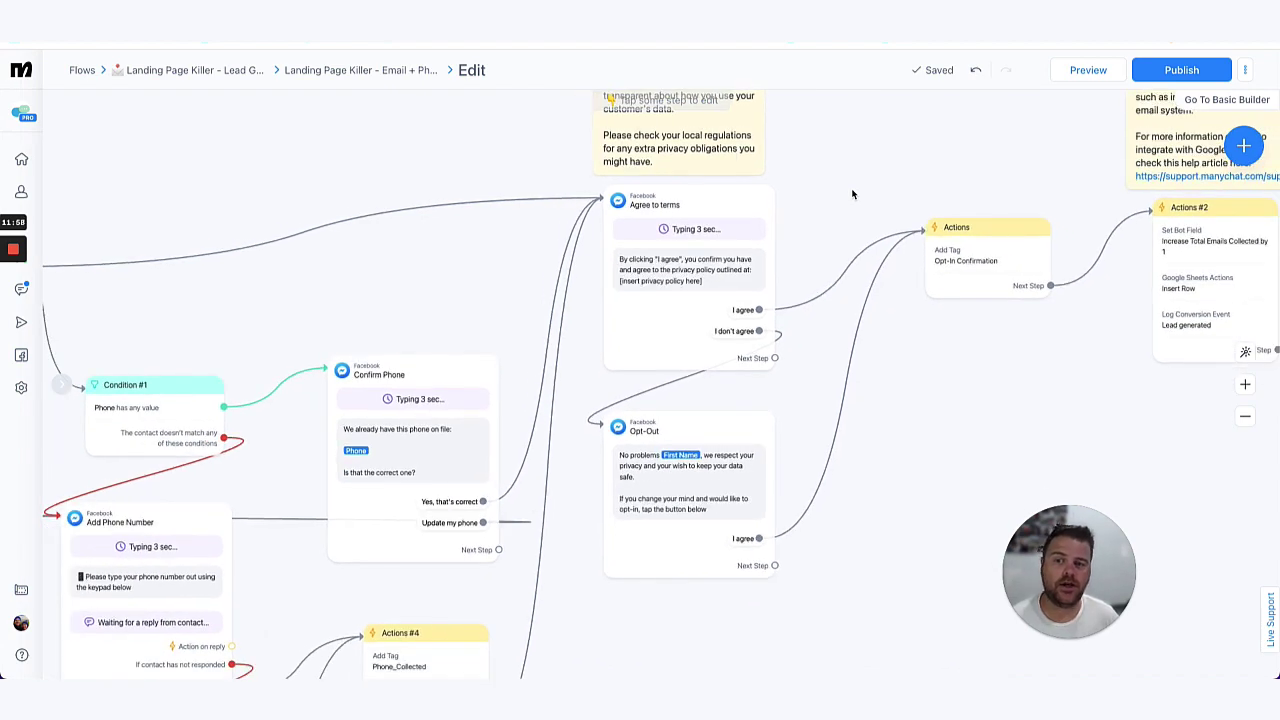
scroll(852, 194, down, 2)
- Examine the Actions step that tags agreeing contacts with Opt-In Confirmation
drag(837, 191, 784, 236)
click(700, 164)
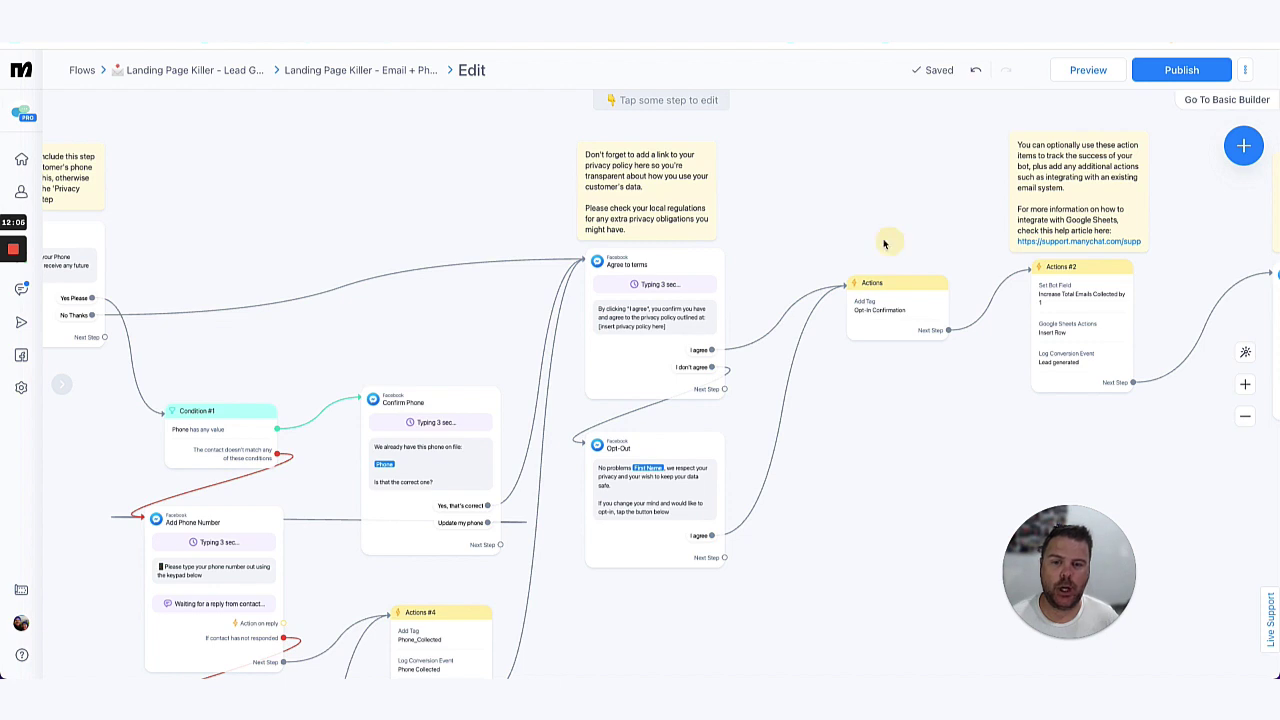
drag(883, 240, 704, 249)
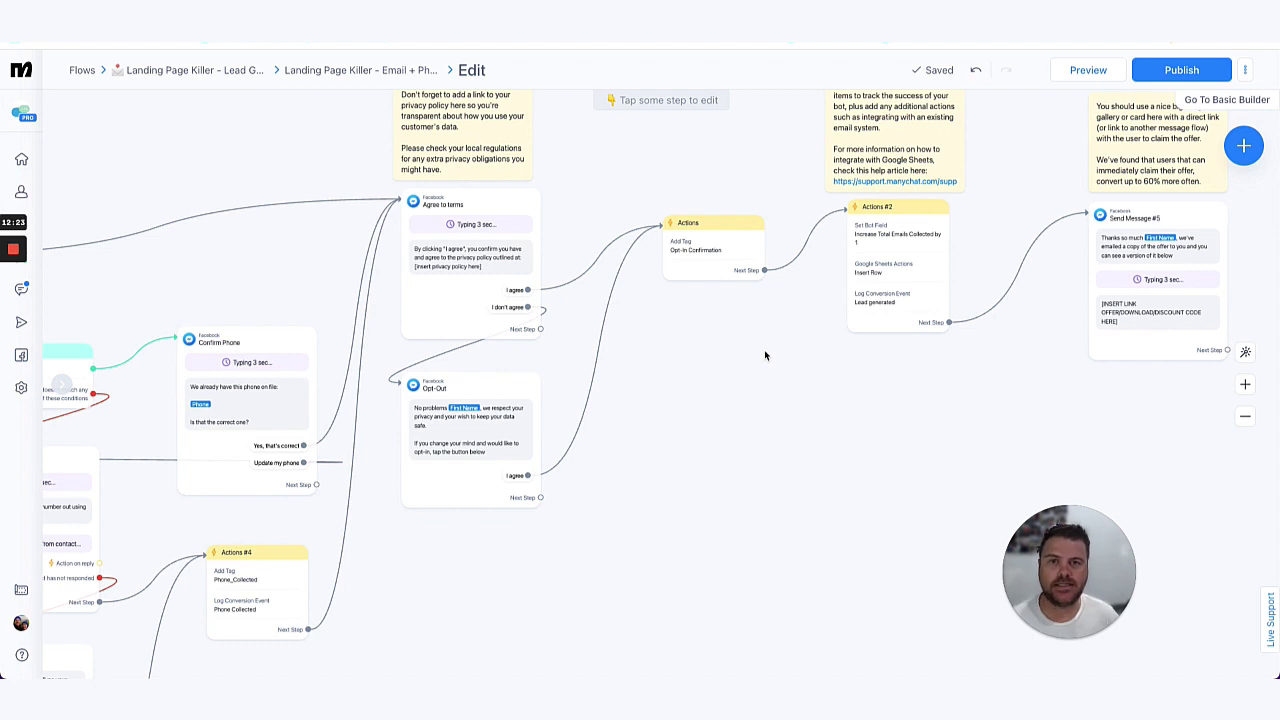
mouse_move(716, 262)
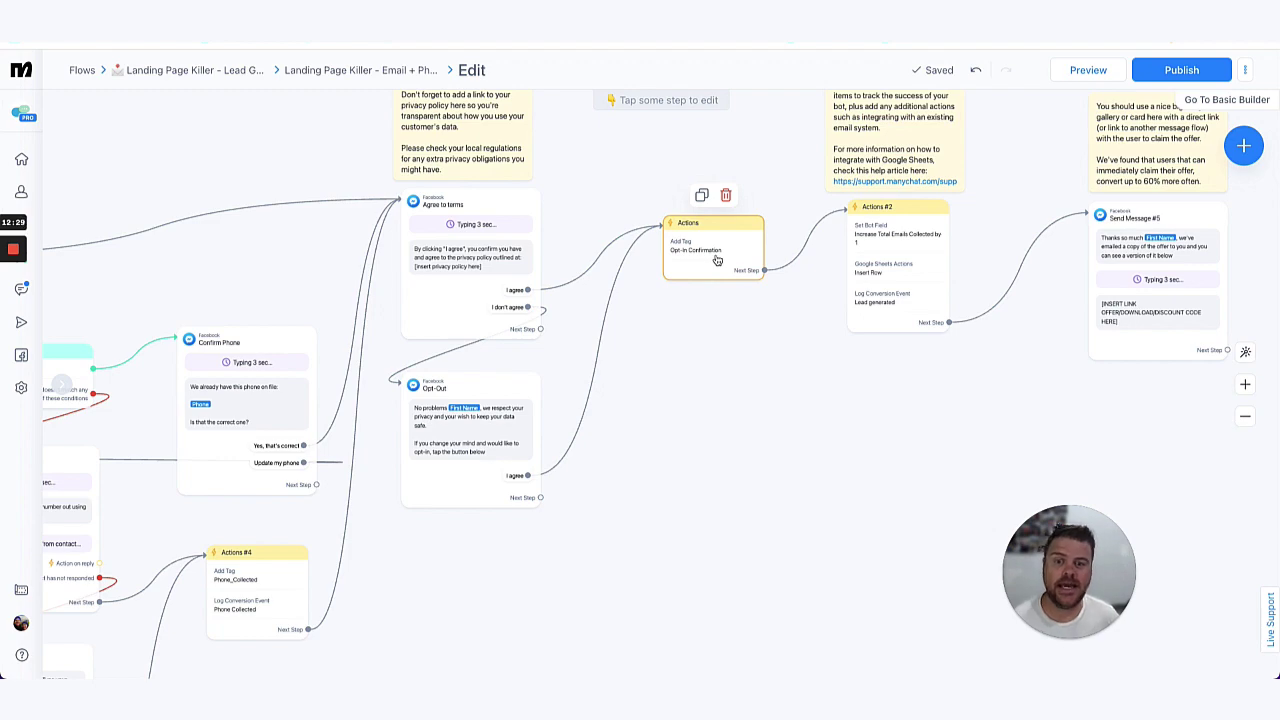
- Open Actions #2 and review its Google Sheets Insert Row field mapping, closing the settings without saving
drag(783, 306, 688, 350)
scroll(766, 334, up, 1)
mouse_move(766, 334)
click(795, 316)
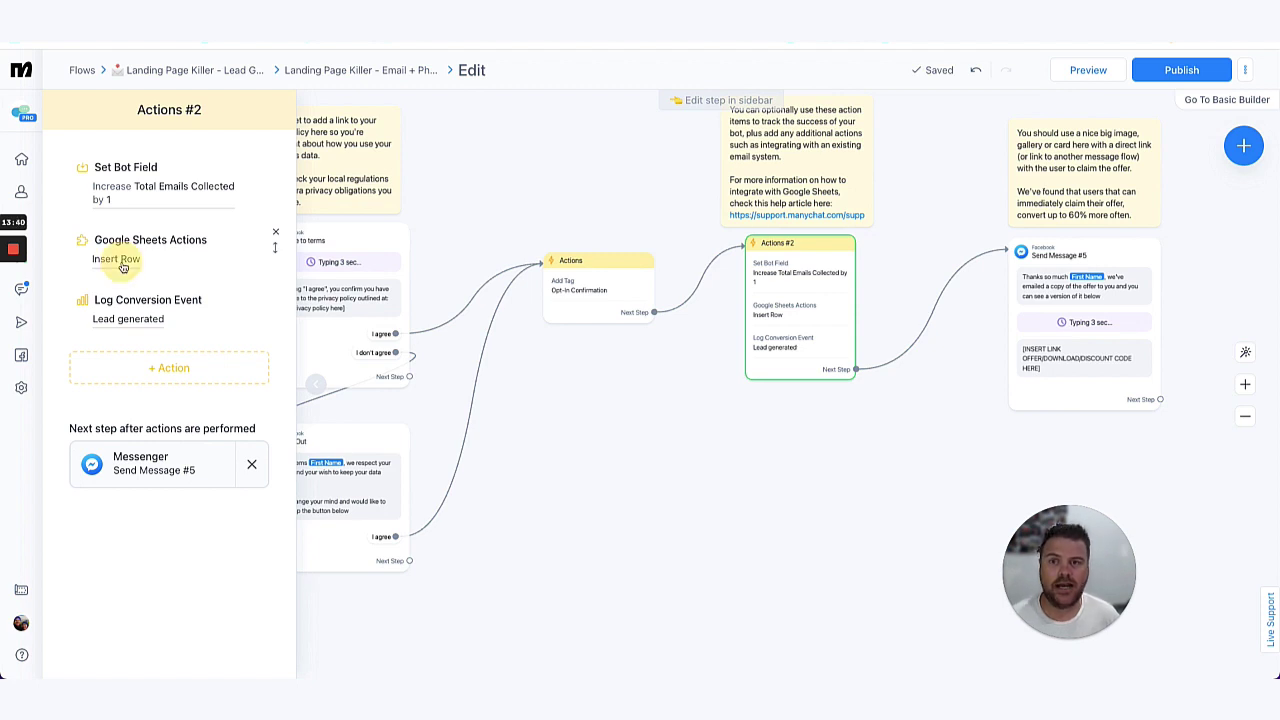
click(120, 260)
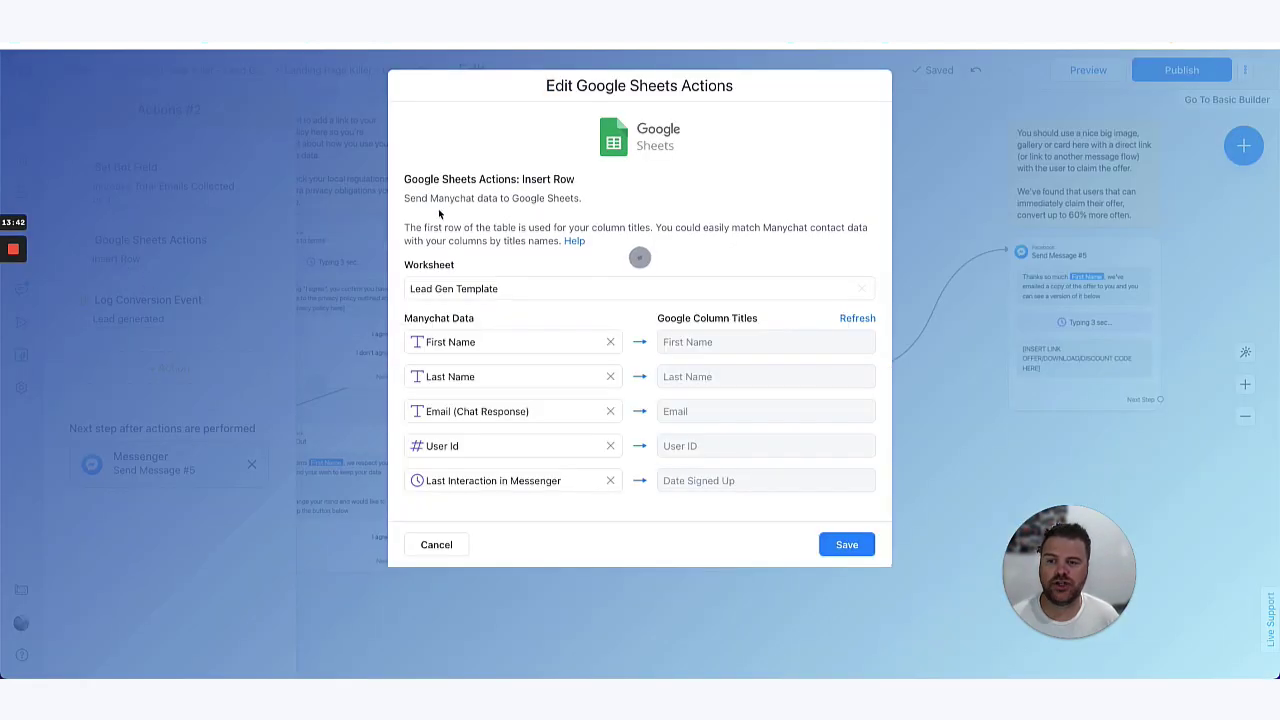
click(437, 551)
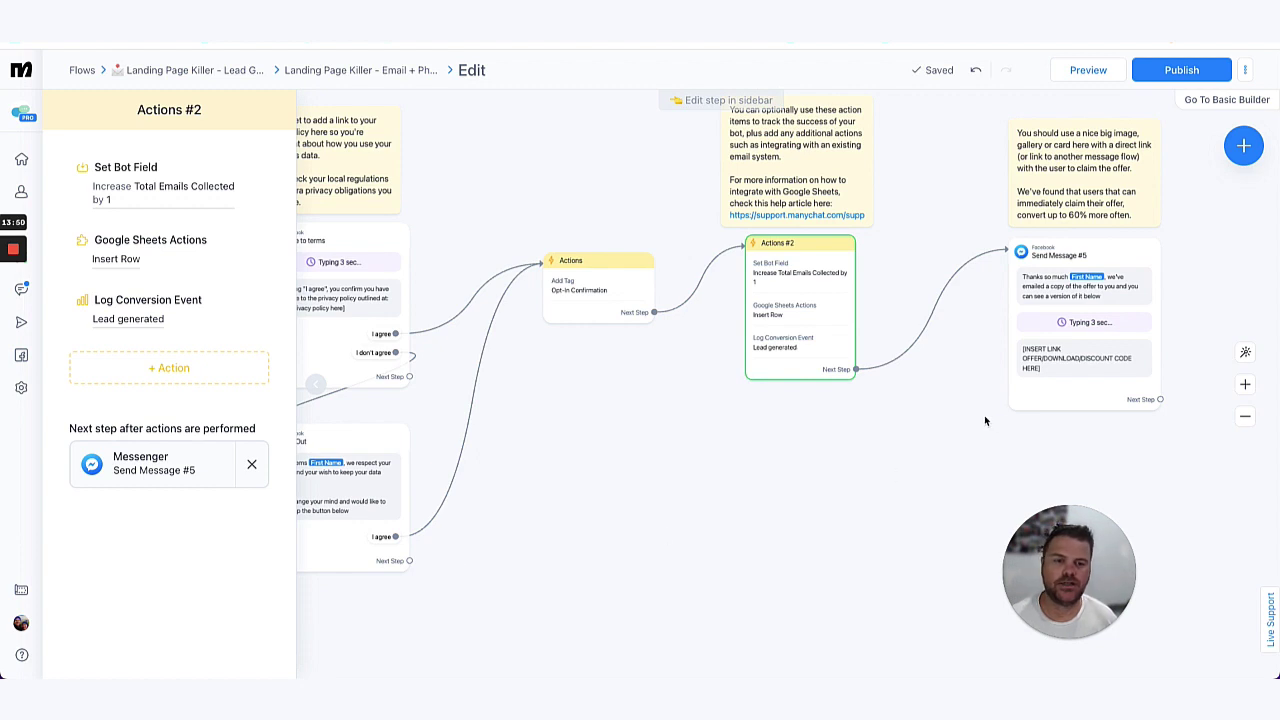
- Examine the final Send Message #5 step that delivers the offer, download or discount code
drag(984, 415, 771, 417)
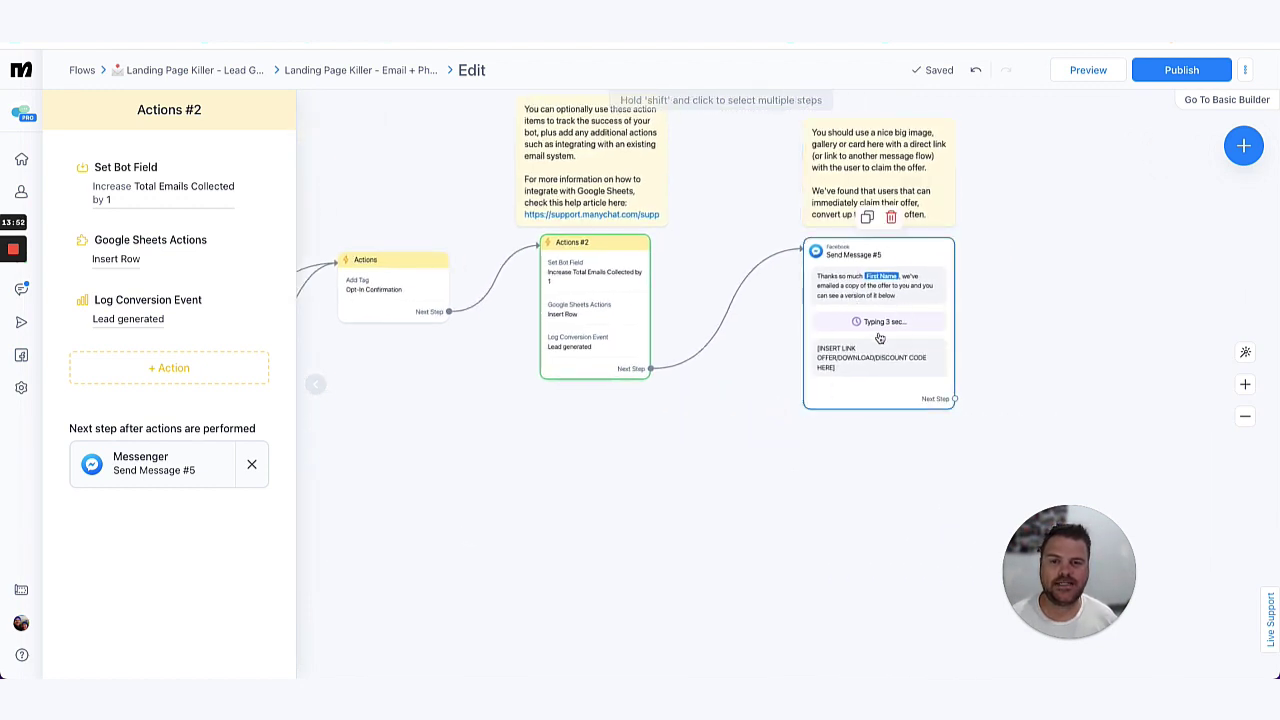